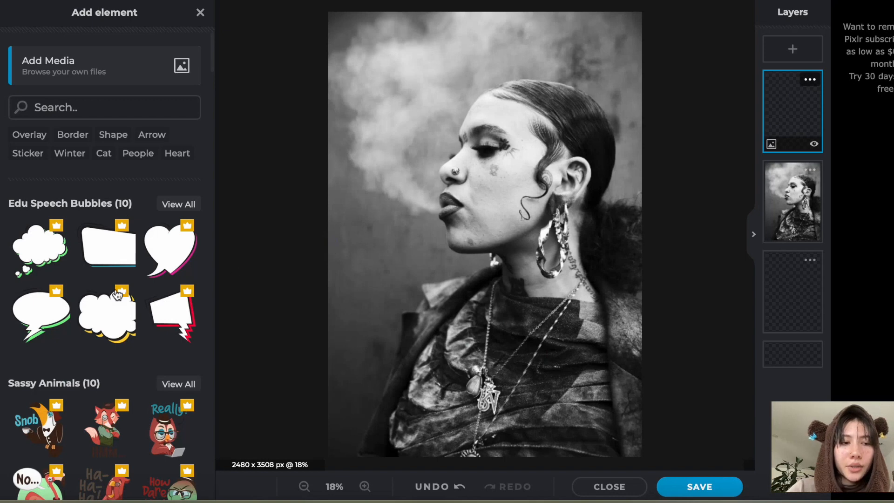
Open the Draw tool and set the brush color to the vivid lime #CAFC00
left_click(3, 425)
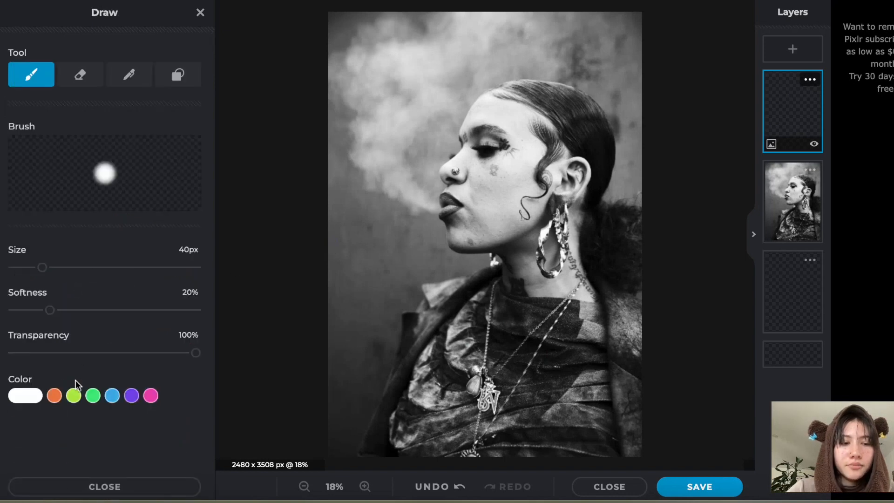
left_click(74, 395)
scroll(75, 398, "down", 2)
scroll(76, 398, "down", 1)
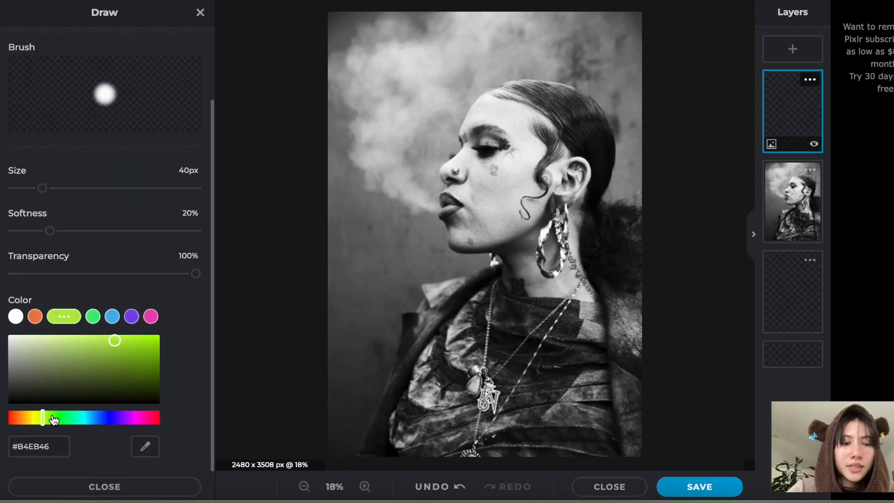
left_click_drag(43, 417, 39, 418)
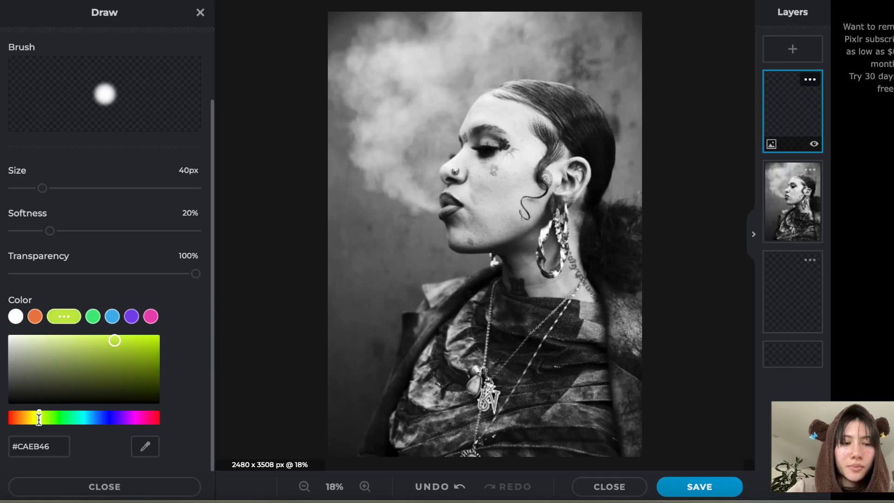
left_click_drag(100, 342, 204, 334)
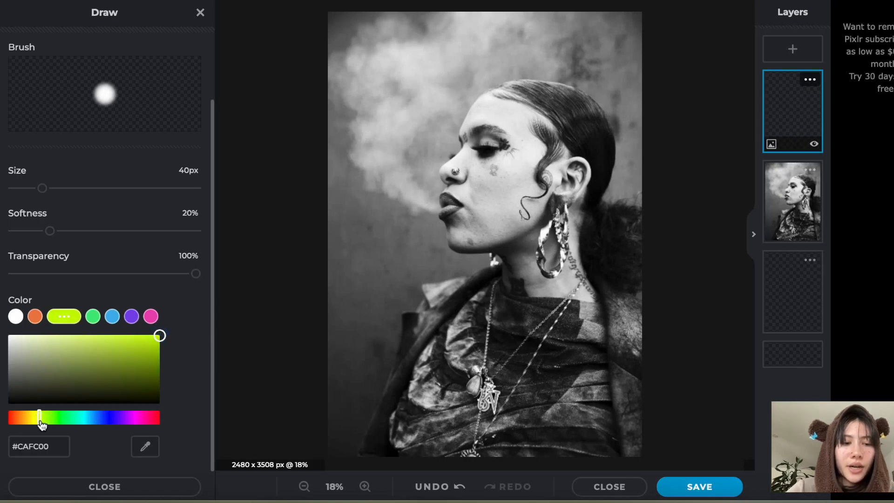
Paint the entire empty layer above the photo lime, using a 1000 px brush with 0% softness
left_click(787, 190)
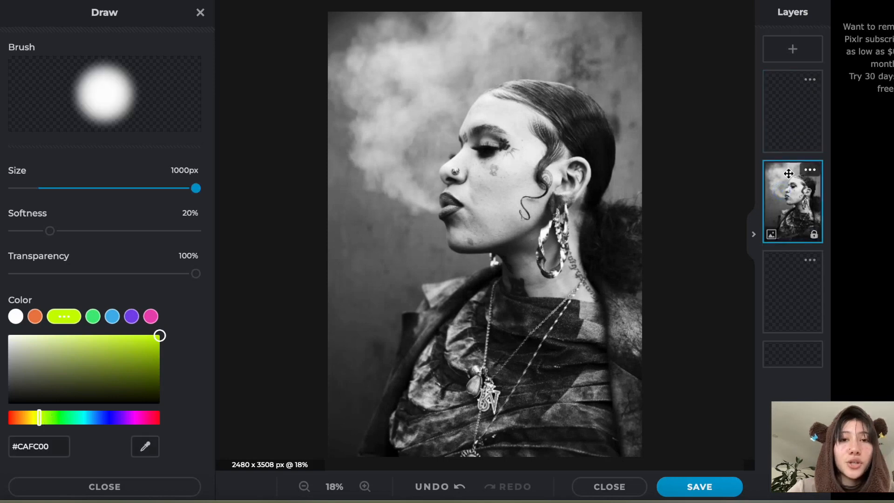
left_click(787, 130)
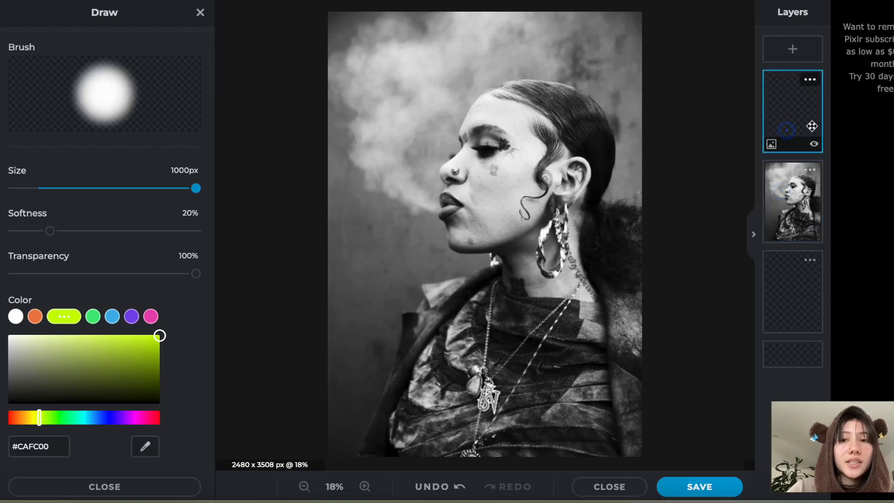
left_click(786, 211)
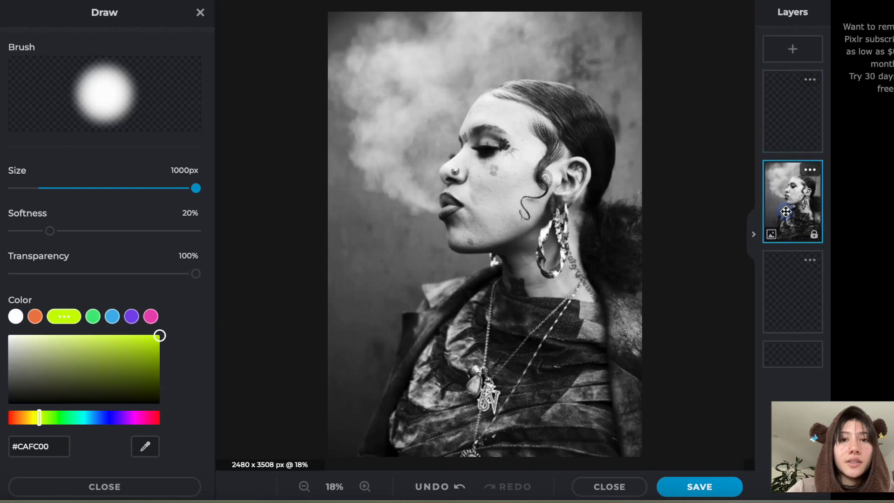
left_click(789, 107)
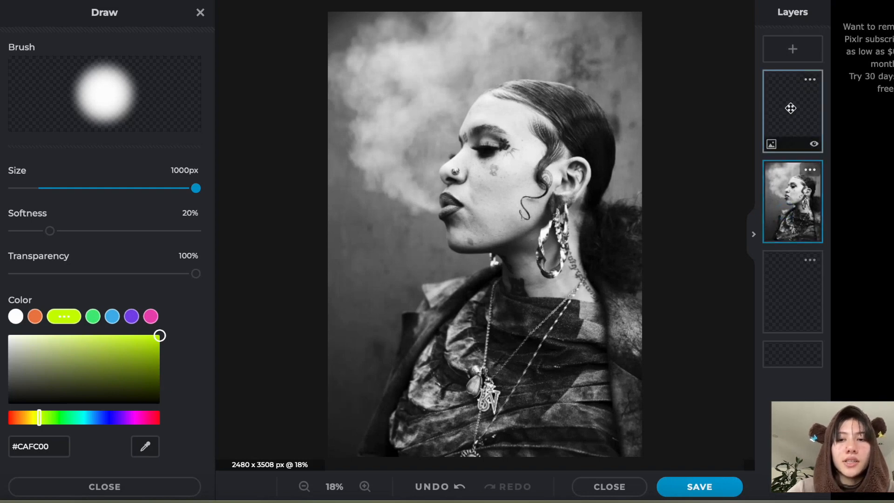
left_click(603, 41)
left_click_drag(603, 42, 335, 34)
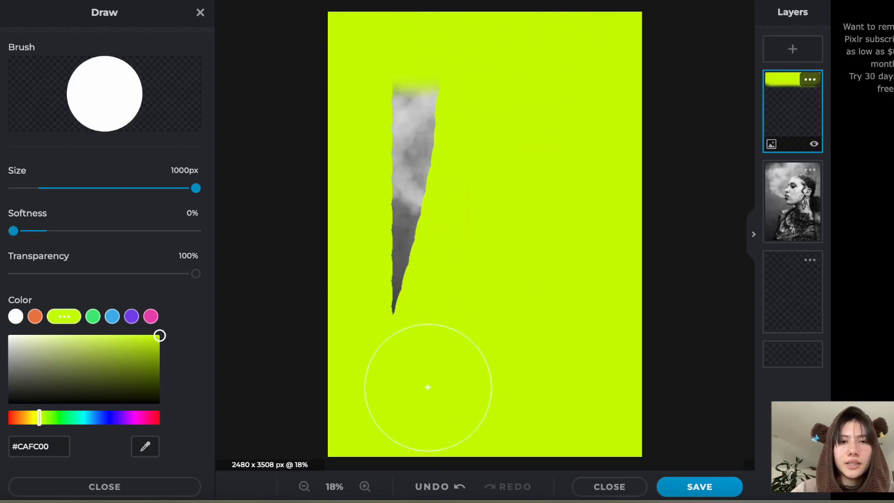
left_click_drag(426, 385, 425, 60)
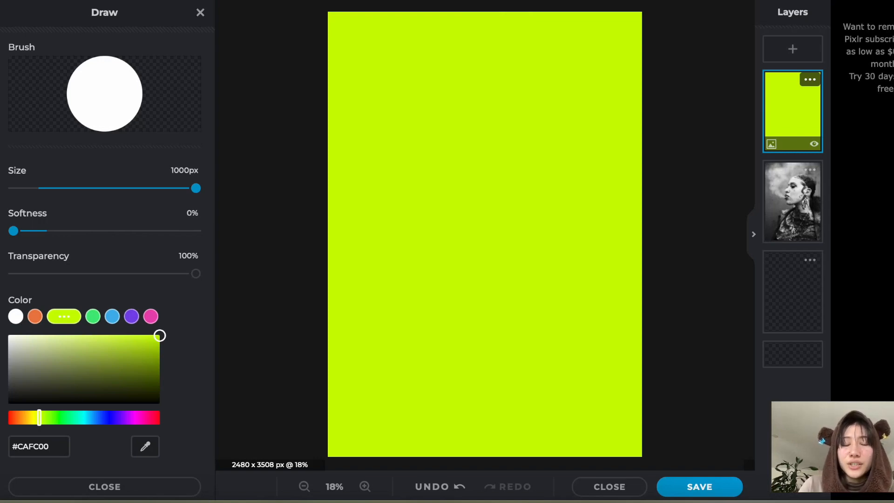
Try the Multiply blend mode on the lime layer, testing its opacity at 64 and 88
left_click(809, 83)
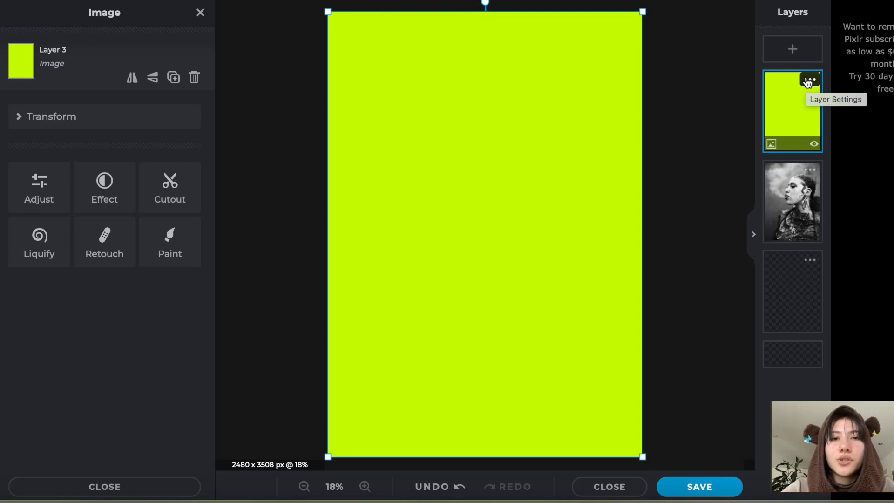
left_click(809, 83)
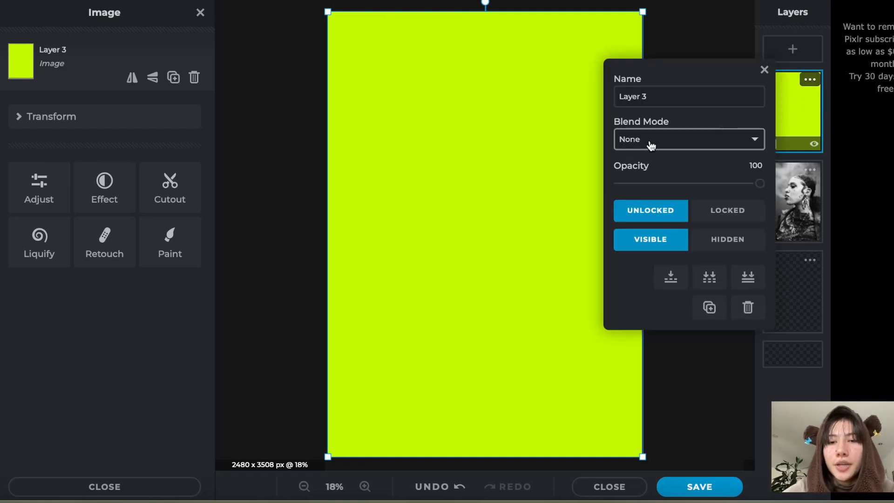
left_click(696, 148)
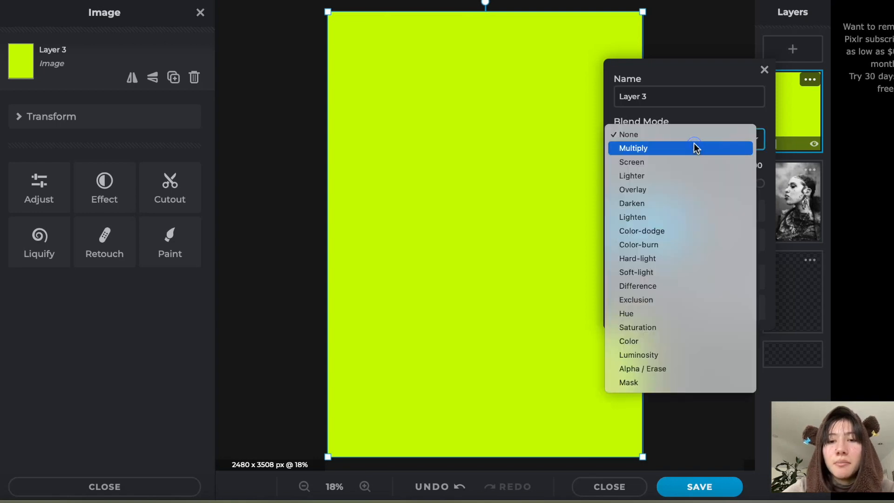
left_click(696, 148)
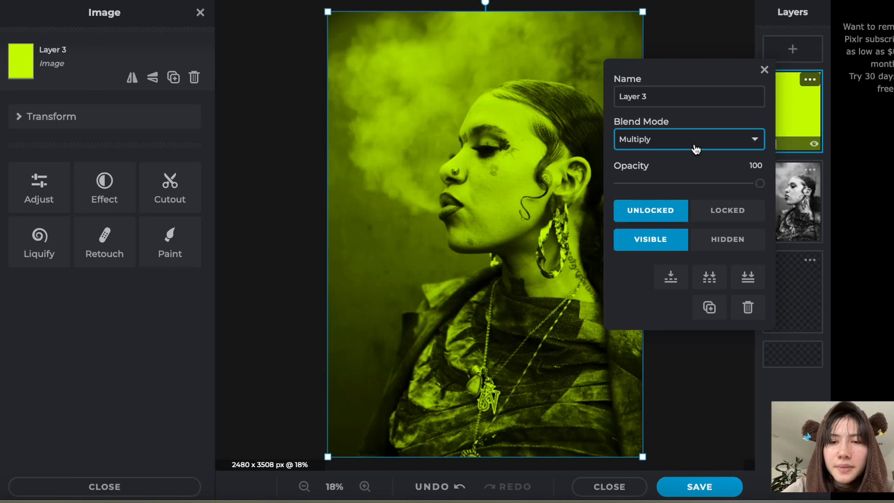
left_click_drag(759, 183, 712, 224)
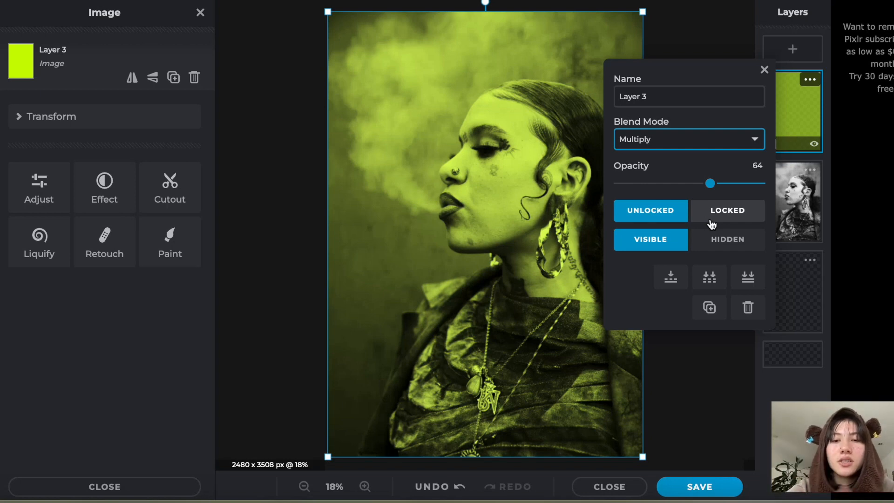
left_click_drag(710, 187, 745, 197)
Try the Screen blend mode on the lime layer with its opacity at 80
left_click(720, 142)
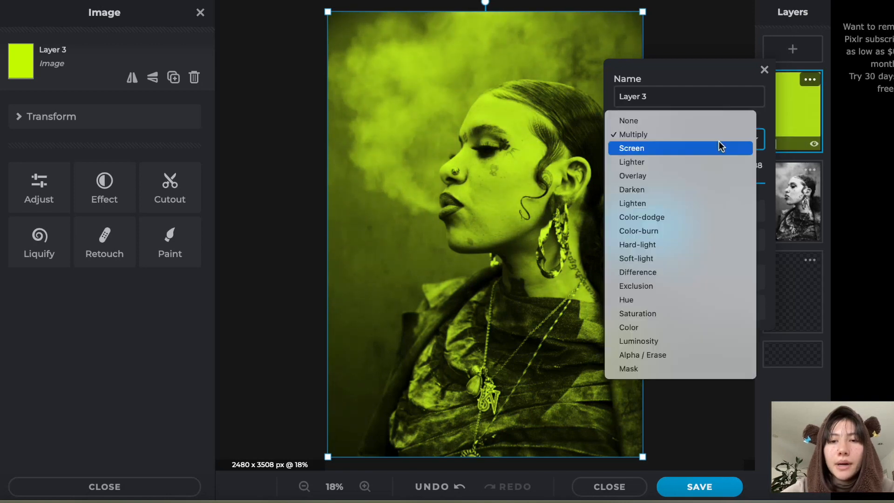
left_click(713, 152)
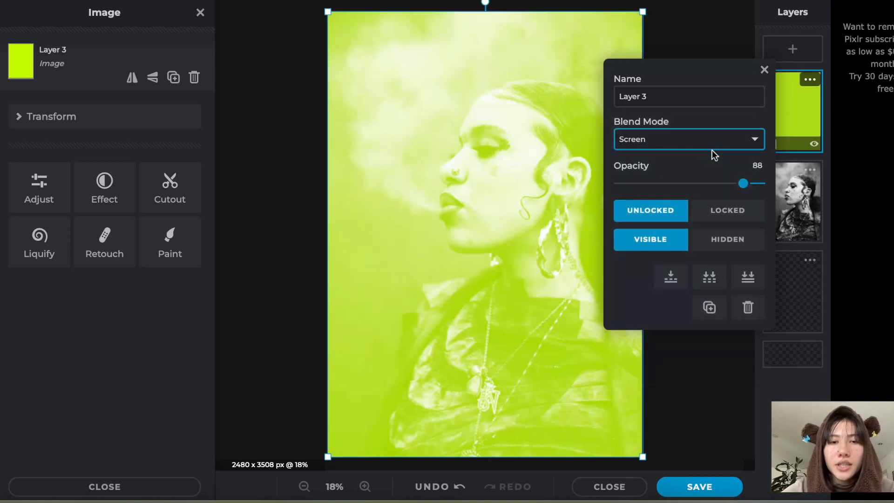
mouse_move(741, 183)
left_mouse_down()
mouse_move(659, 184)
mouse_move(730, 184)
left_mouse_up()
Try the blend modes Lighter, Overlay, Darken, Lighten and Color-dodge in turn on the lime layer
left_click(712, 145)
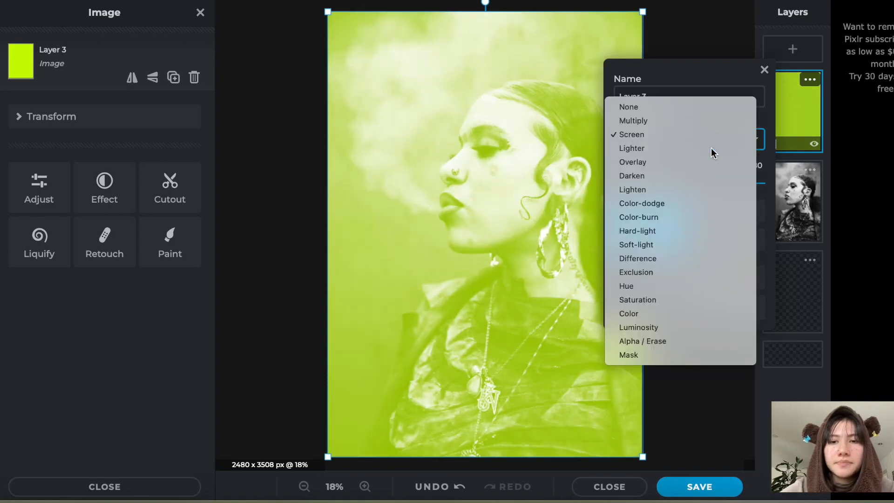
left_click(712, 149)
left_click(713, 149)
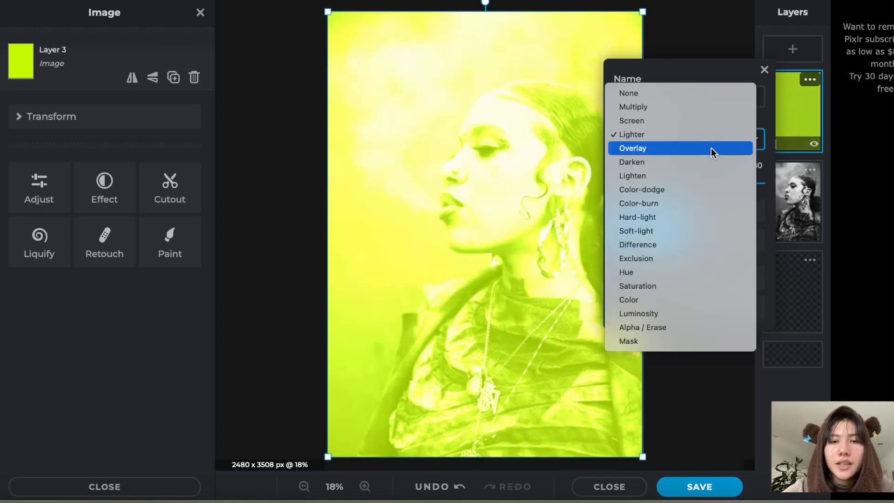
left_click(711, 149)
left_click(711, 149)
left_click(711, 149)
left_click(711, 149)
left_click(710, 149)
left_click(711, 149)
left_click(711, 149)
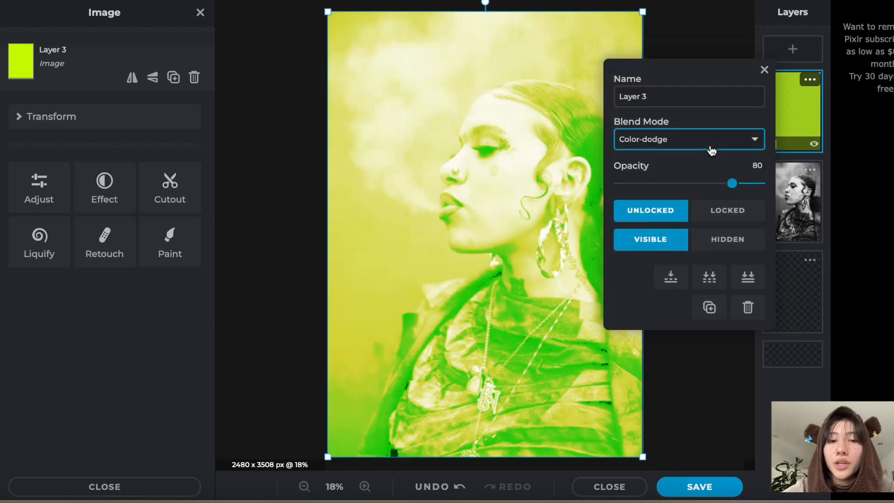
Set the lime layer's blend mode to Color-burn and its opacity to 100, comparing it with 56
left_click(711, 149)
left_click(711, 148)
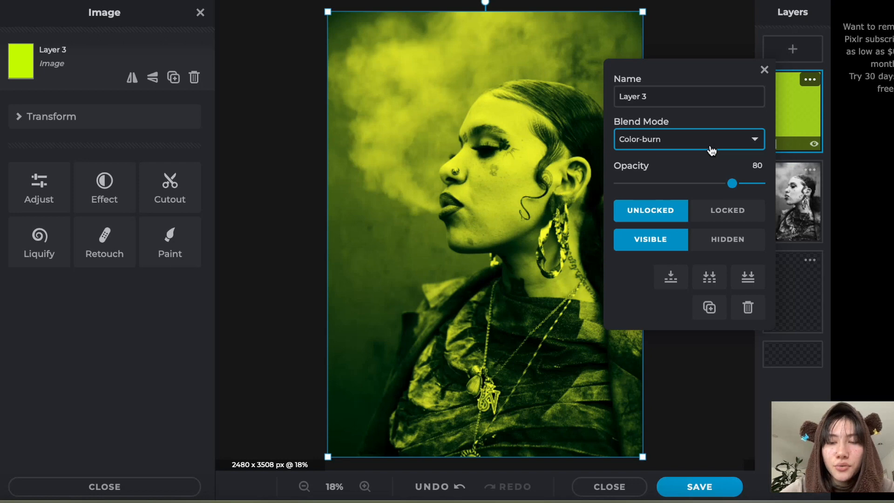
left_click_drag(732, 183, 773, 186)
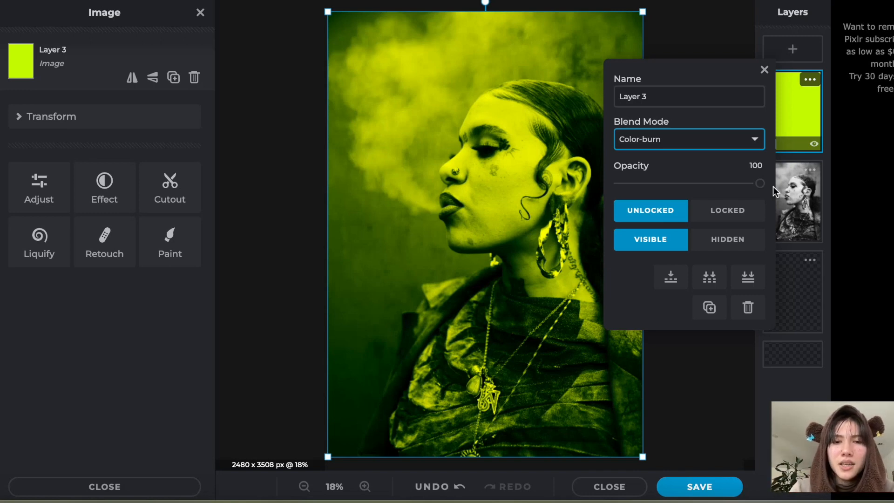
left_click_drag(760, 183, 699, 185)
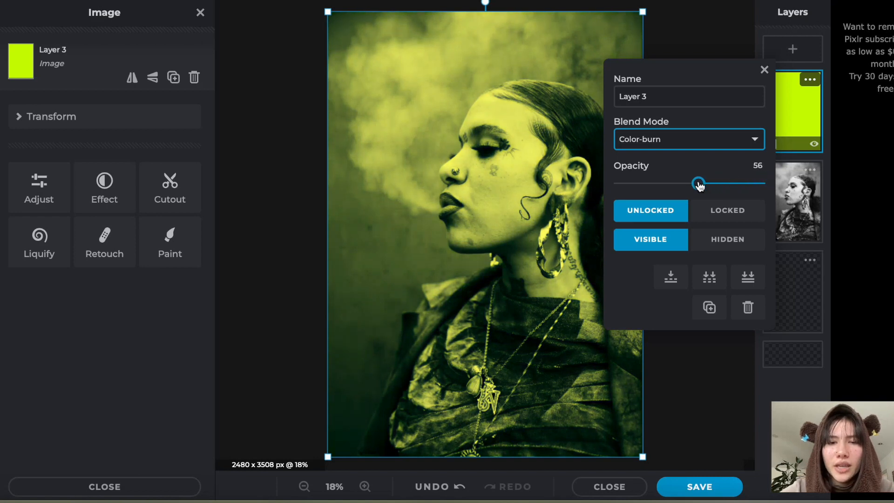
left_click_drag(699, 186, 759, 183)
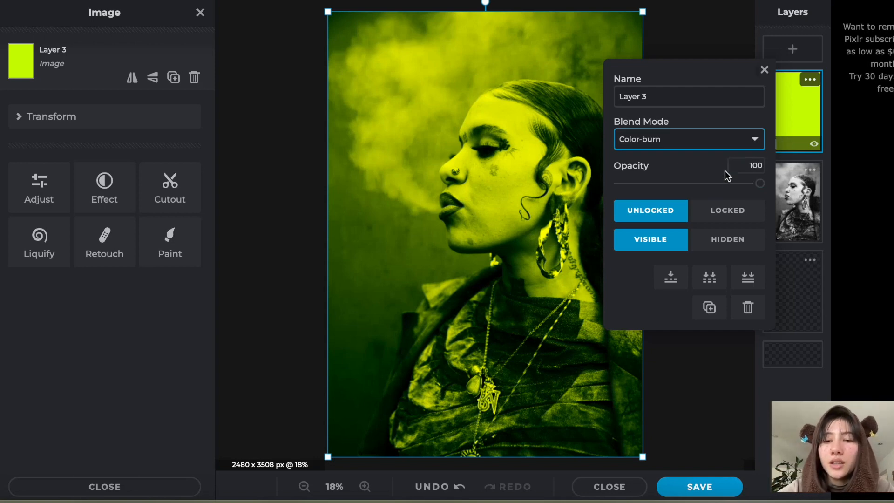
Lock the lime layer and close its layer settings
left_click(727, 212)
left_click(764, 71)
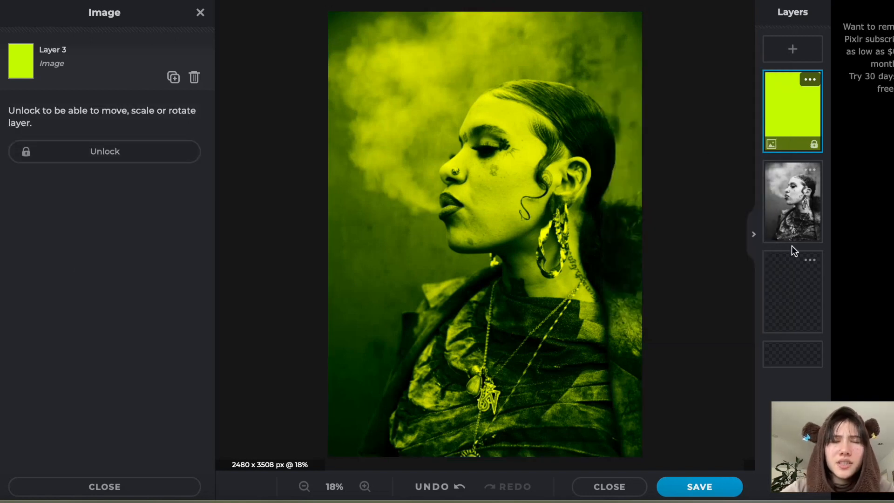
Deselect the lime layer and add a new text layer over the photo
left_click(272, 251)
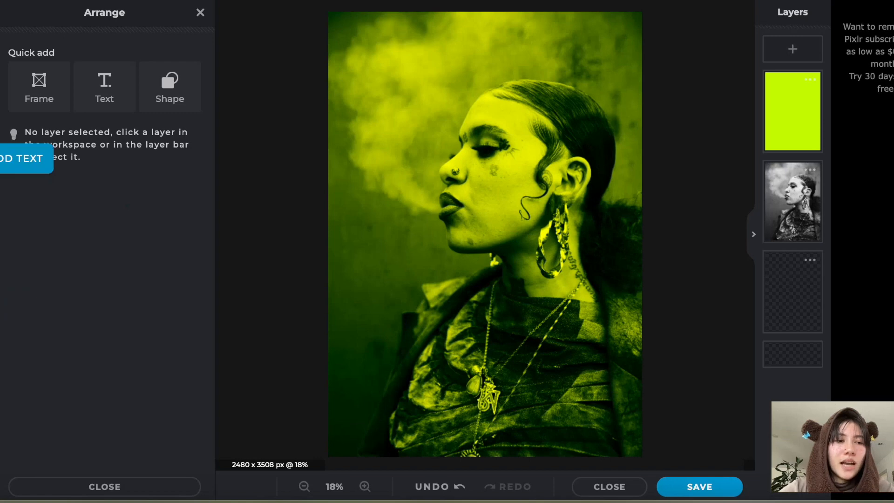
left_click(116, 86)
left_click(124, 77)
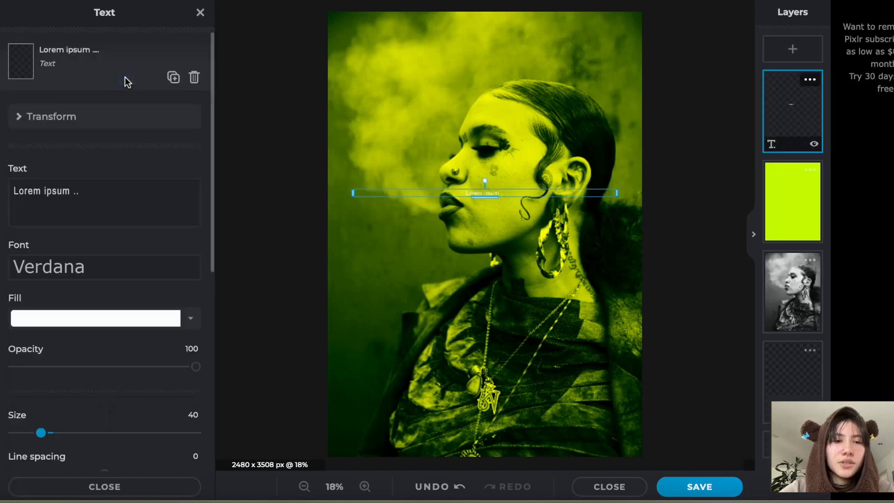
Browse the available fonts for the new text layer
left_click(118, 271)
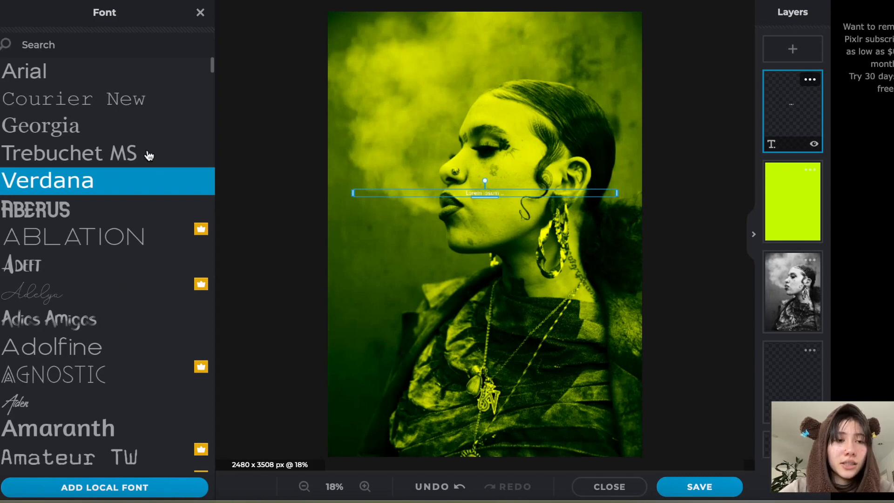
scroll(140, 212, "down", 20)
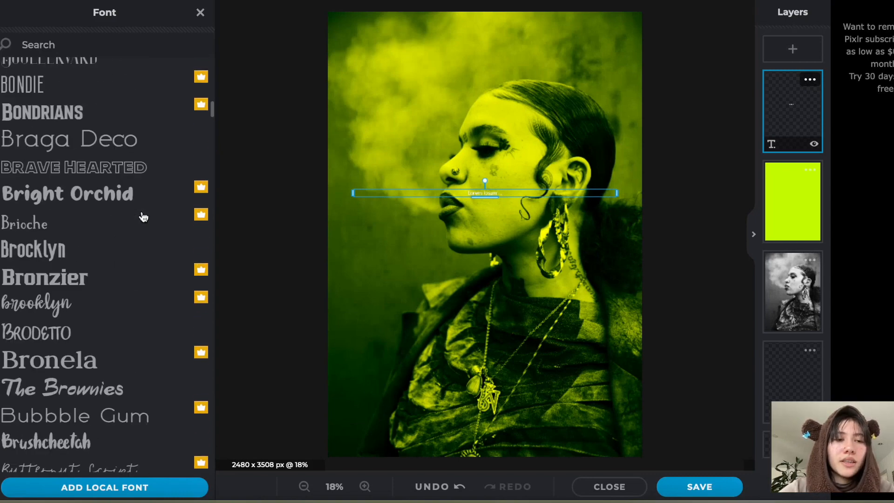
scroll(139, 201, "down", 1)
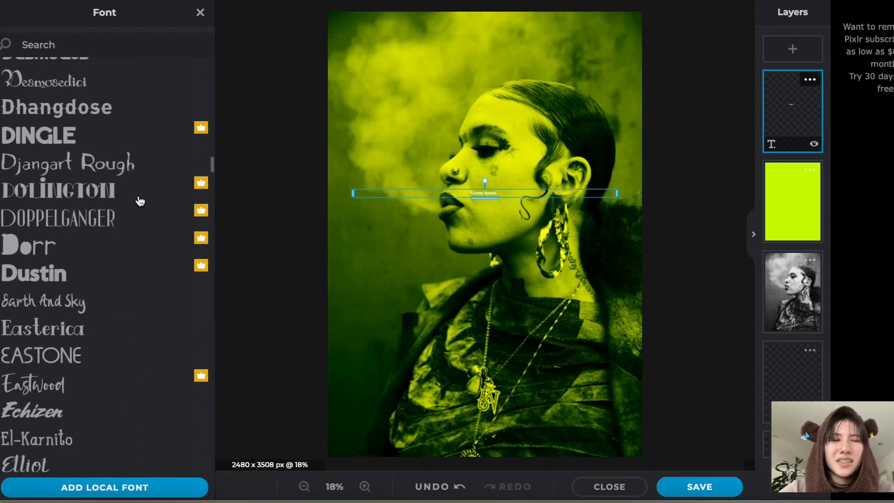
scroll(139, 201, "down", 15)
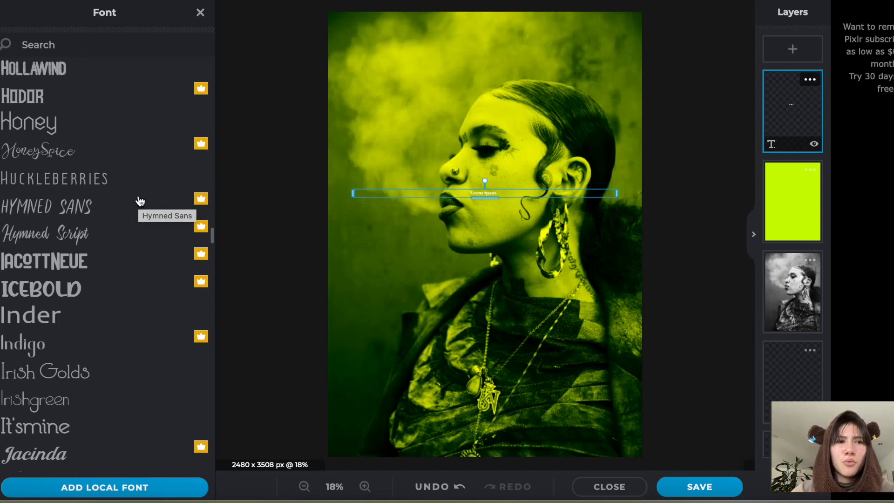
scroll(140, 201, "down", 1)
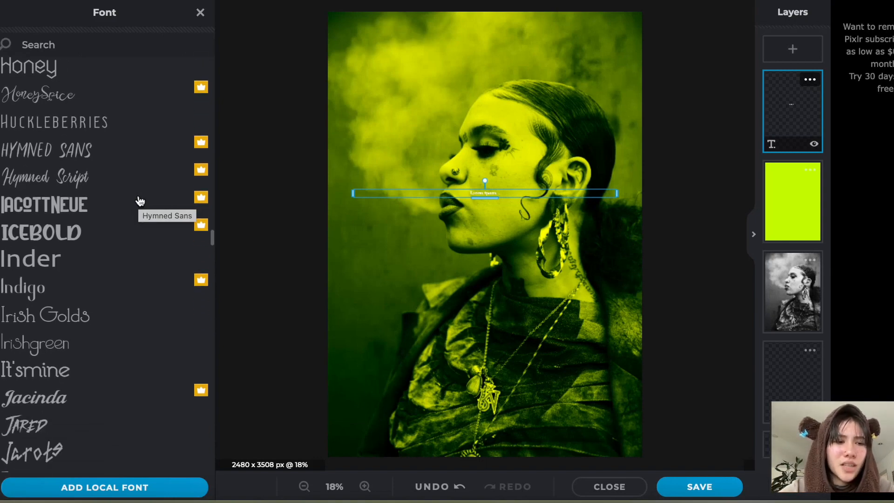
scroll(140, 201, "up", 12)
scroll(140, 201, "up", 20)
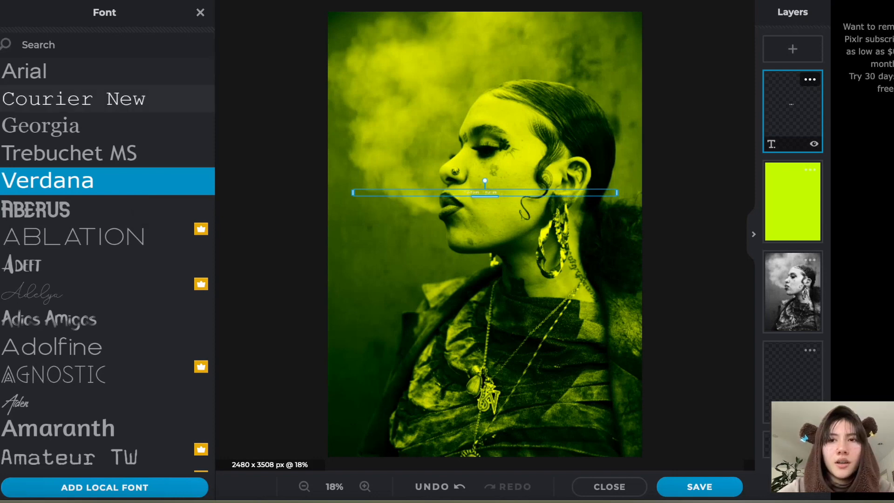
Search the computer for "neo soul", open the reference poster neo-soul.jpg, and shrink and reposition its window beside the font list
key("super+space")
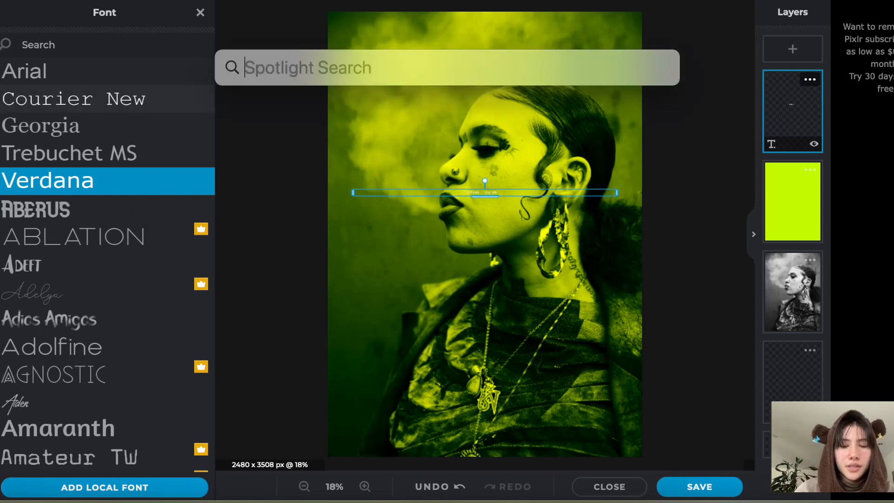
type("neo")
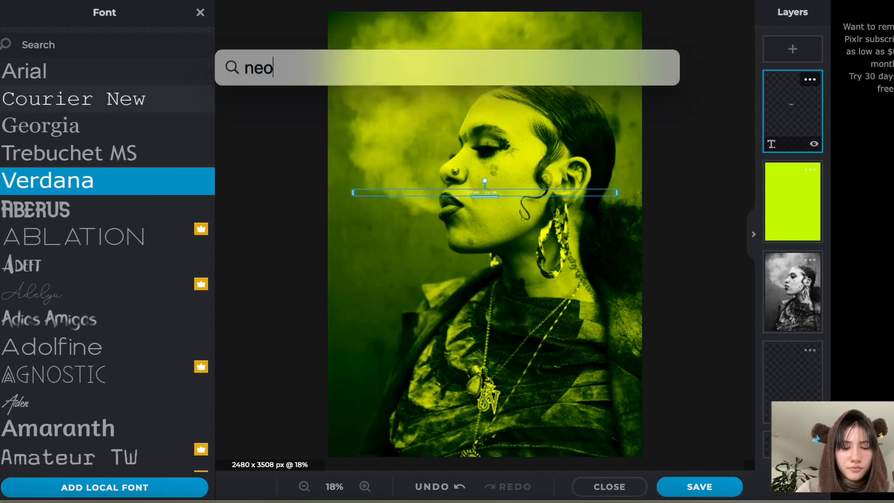
type(" soul")
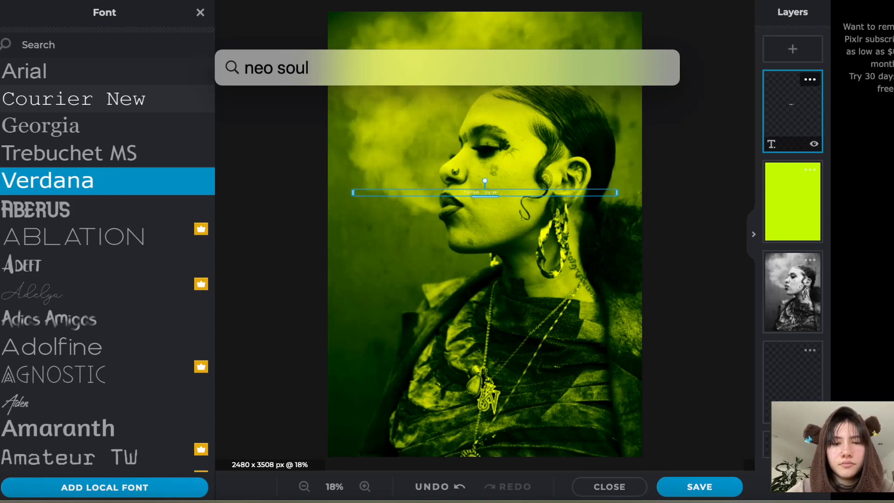
left_click(261, 145)
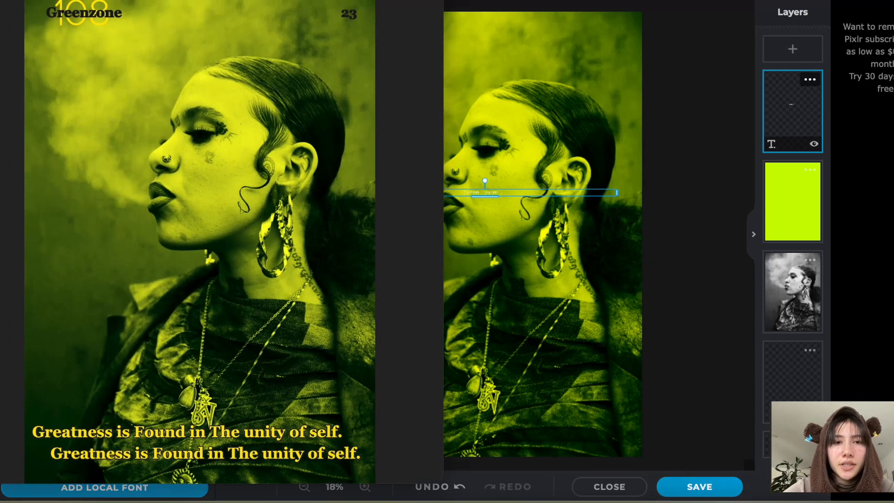
left_click_drag(438, 476, 335, 348)
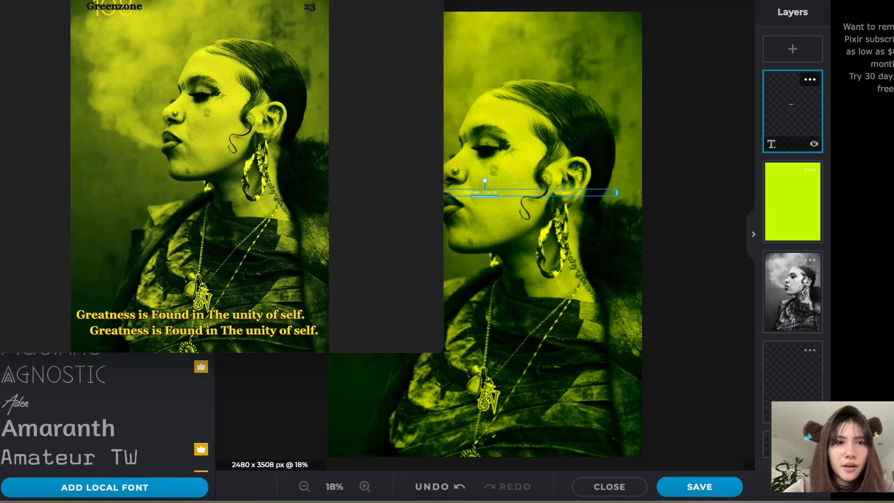
left_click_drag(160, 0, 448, 32)
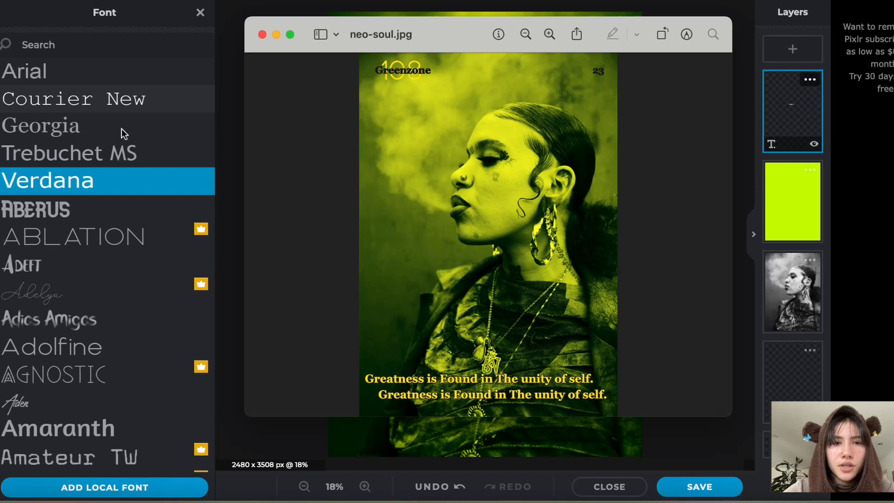
Examine the title and slogan lettering on the reference poster neo-soul.jpg, and close it
left_click_drag(372, 70, 433, 70)
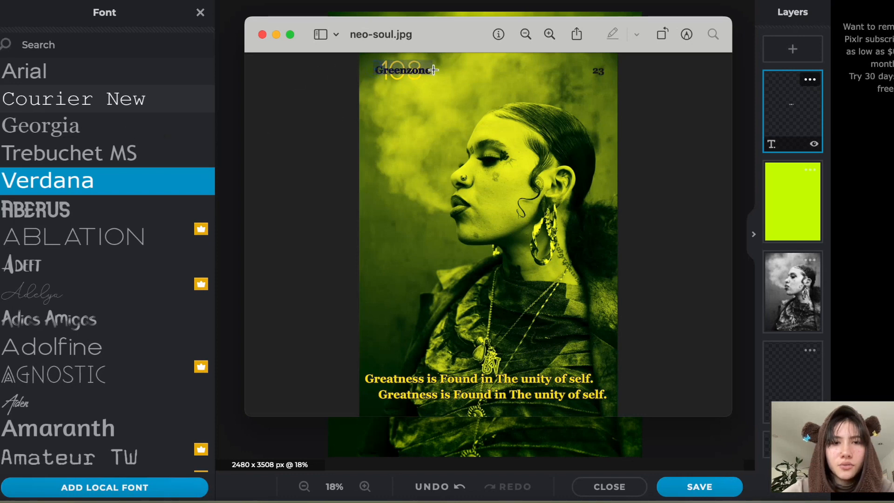
left_click(352, 329)
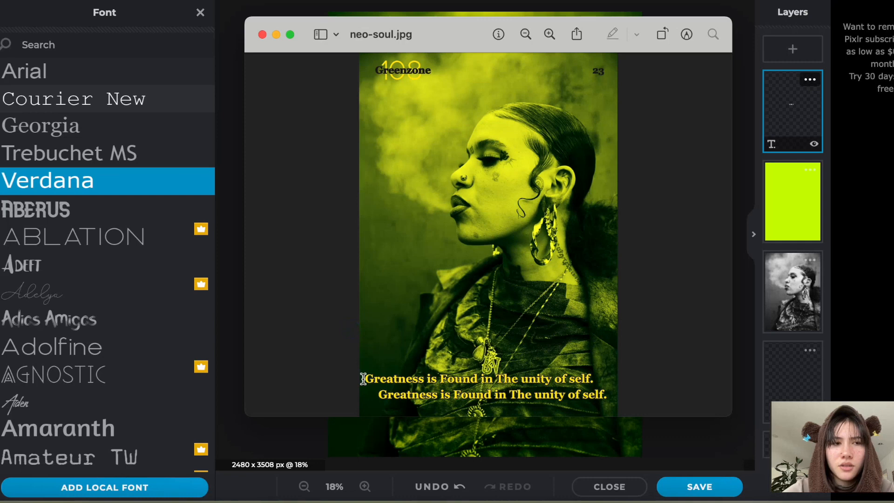
left_click_drag(363, 379, 594, 380)
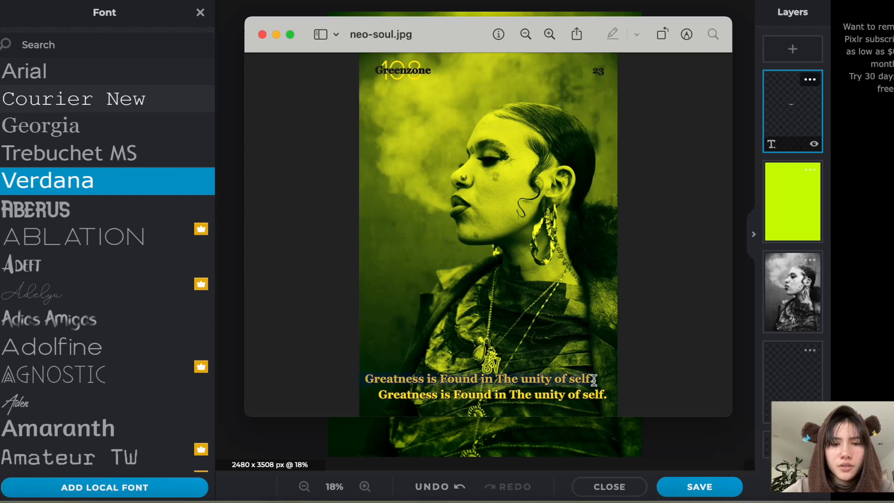
left_click(343, 121)
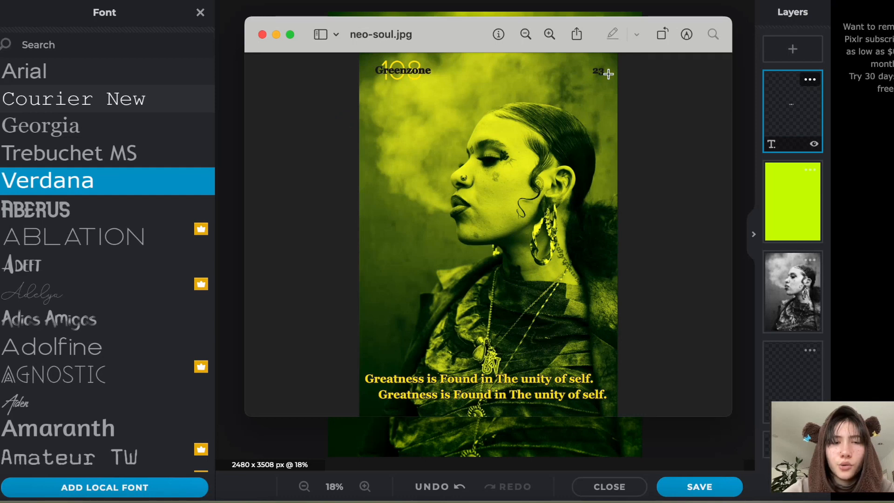
left_click(263, 35)
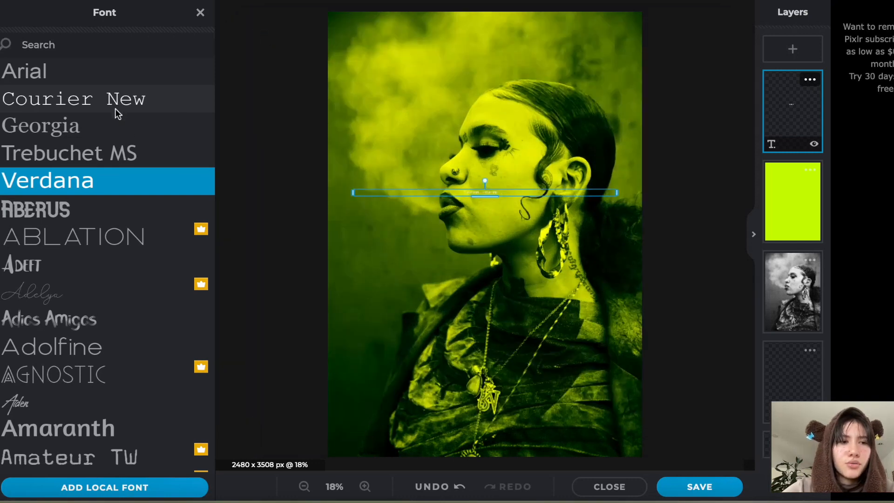
Set the text layer's font to Georgia and replace its placeholder text with "Greatness is found in the unity of self."
left_click(101, 136)
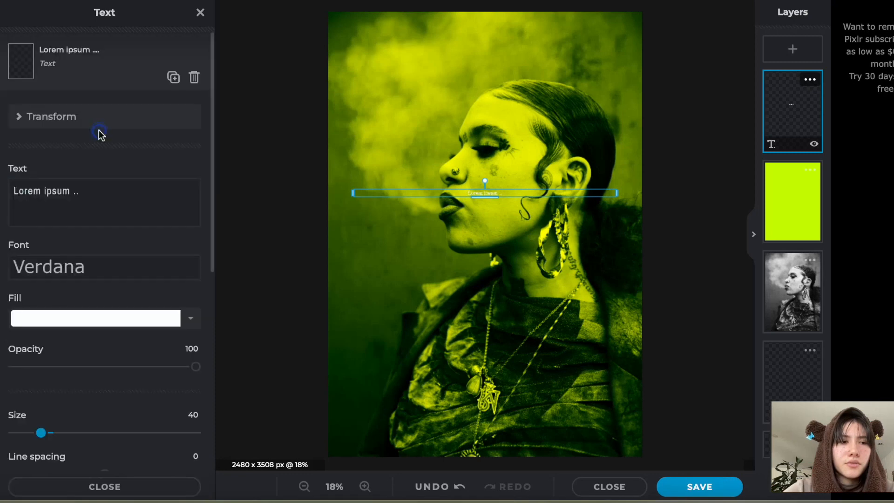
left_click(95, 196)
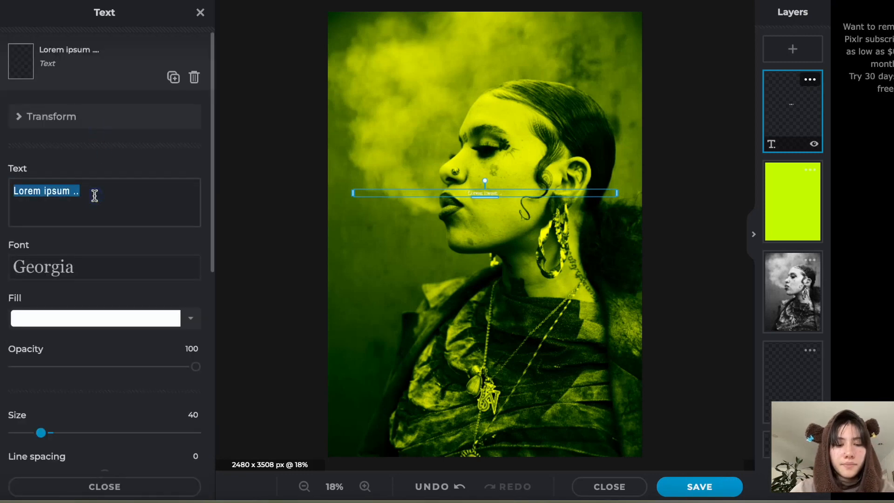
type("Greatness ")
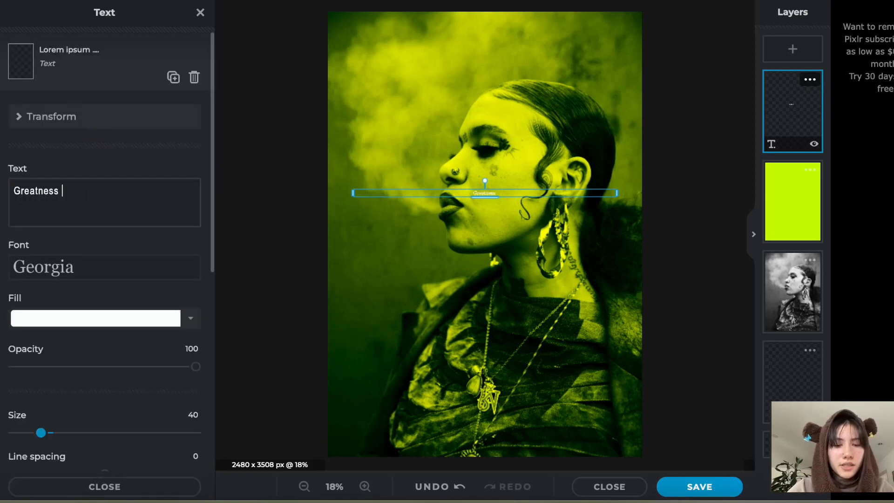
type("is found i")
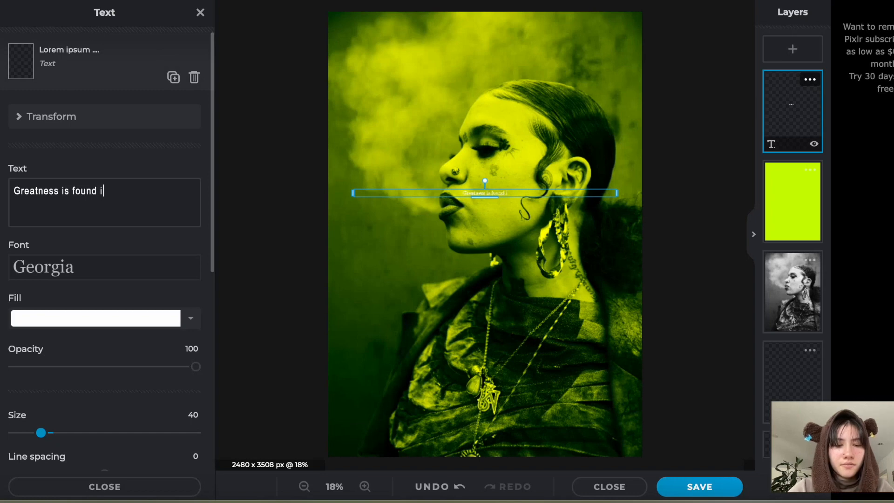
type("n the unity of self.")
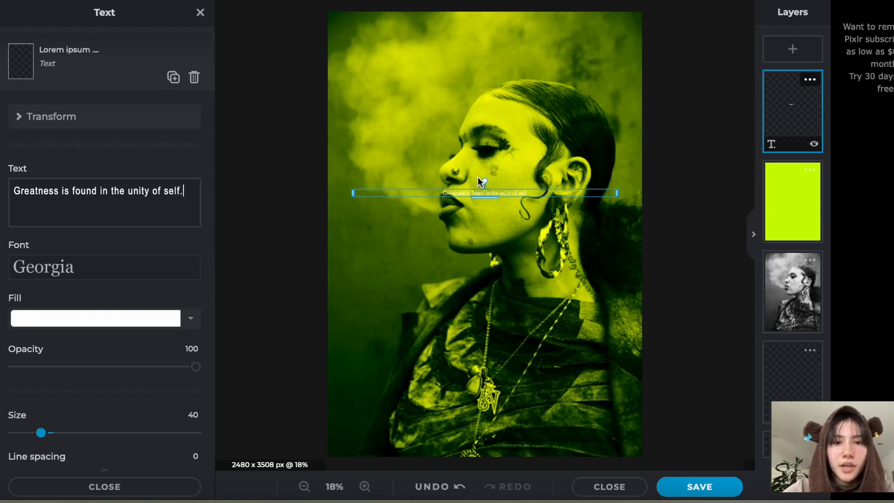
Set the slogan's text size to 115 and move it down over the woman's necklace
scroll(76, 308, "down", 1)
scroll(76, 310, "down", 1)
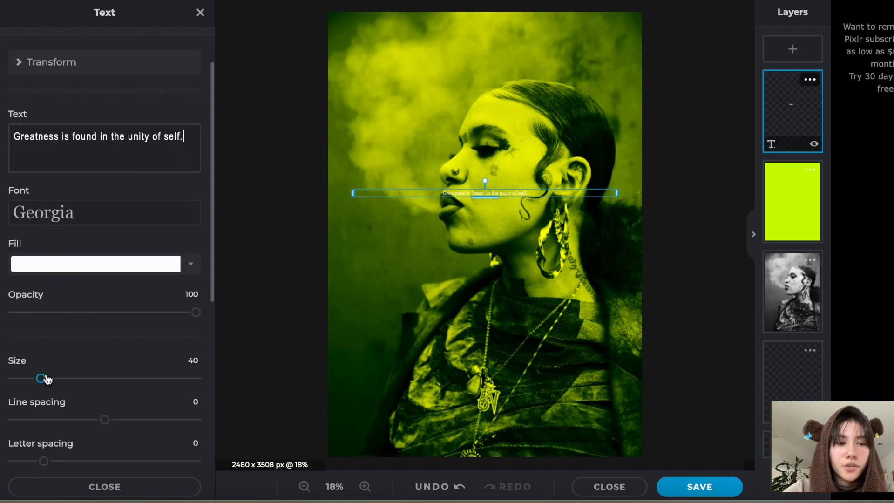
scroll(28, 375, "down", 2)
scroll(42, 326, "down", 3)
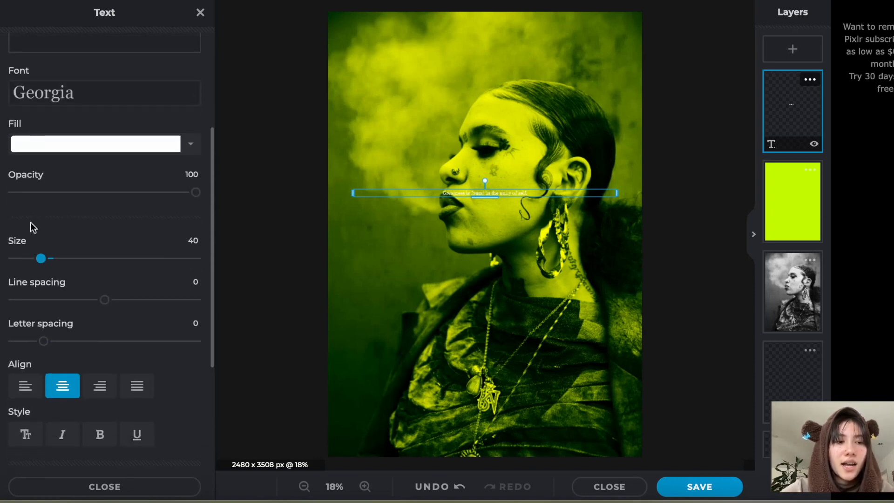
left_click_drag(41, 259, 93, 266)
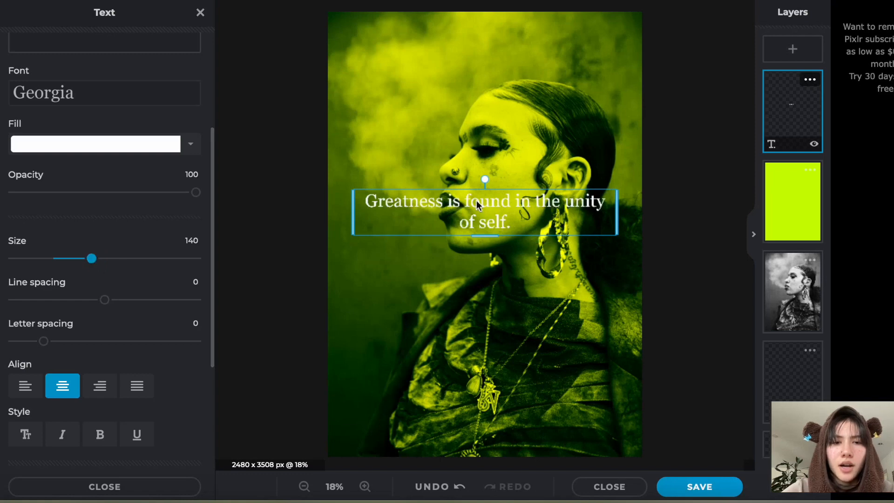
left_click_drag(489, 213, 487, 379)
left_click_drag(91, 259, 90, 266)
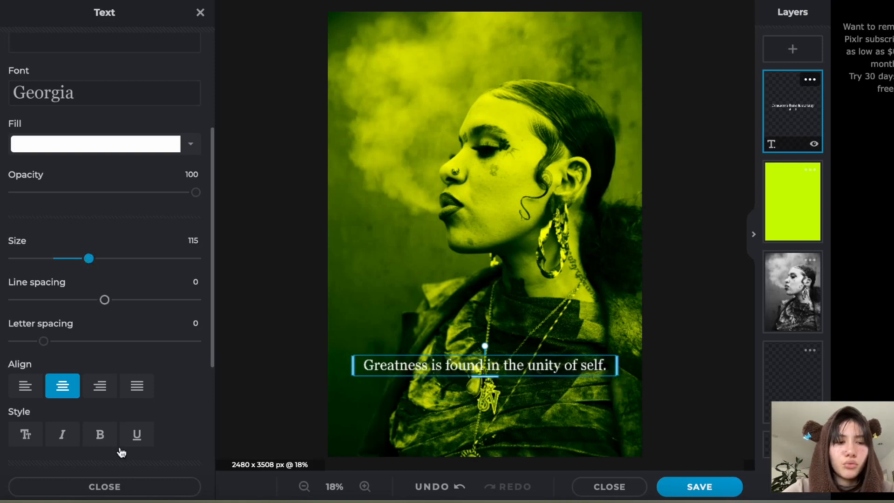
Make the slogan bold and widen its text box to fit one line near the poster's lower edge
left_click(99, 436)
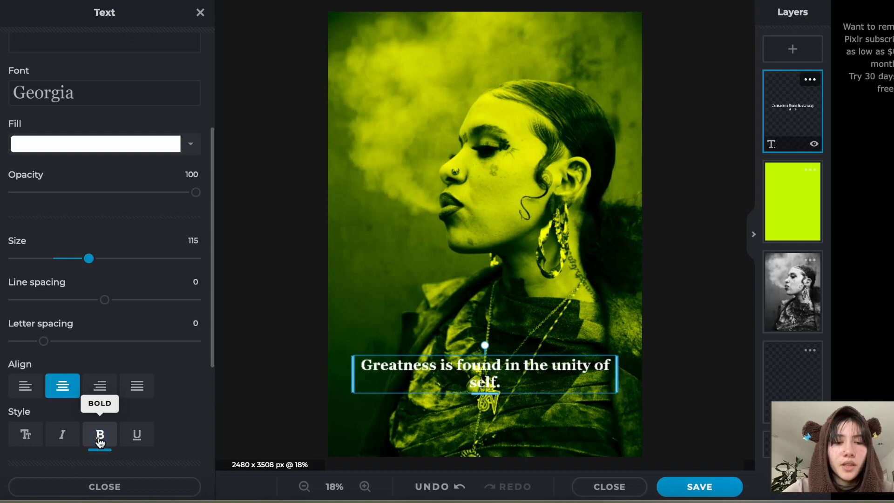
left_click_drag(617, 381, 592, 425)
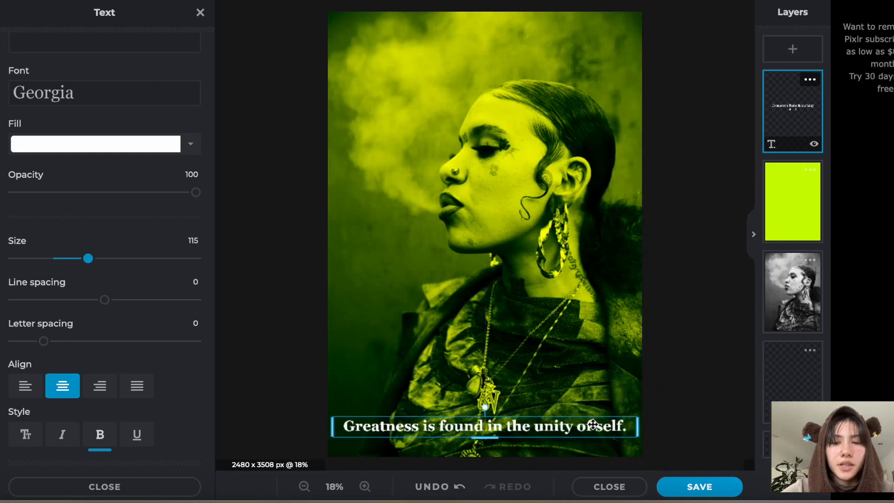
Change the slogan's fill color to yellow #FFE604 and close the color picker
left_click(149, 145)
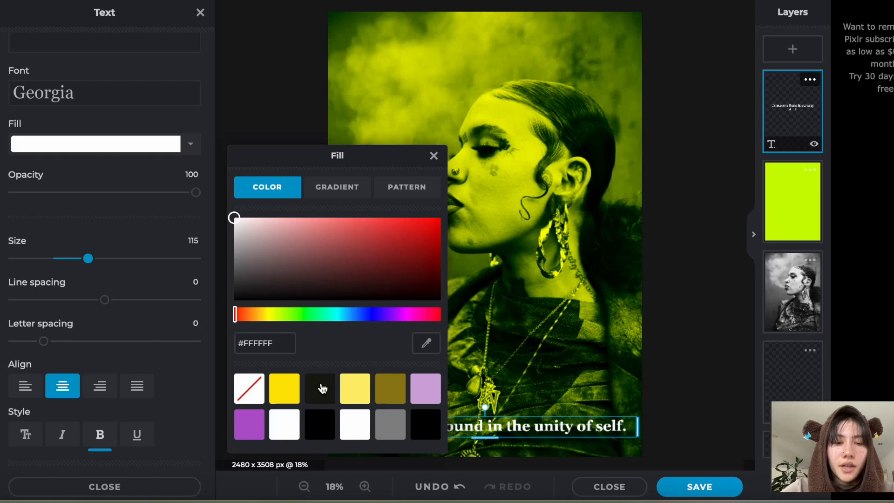
left_click(284, 388)
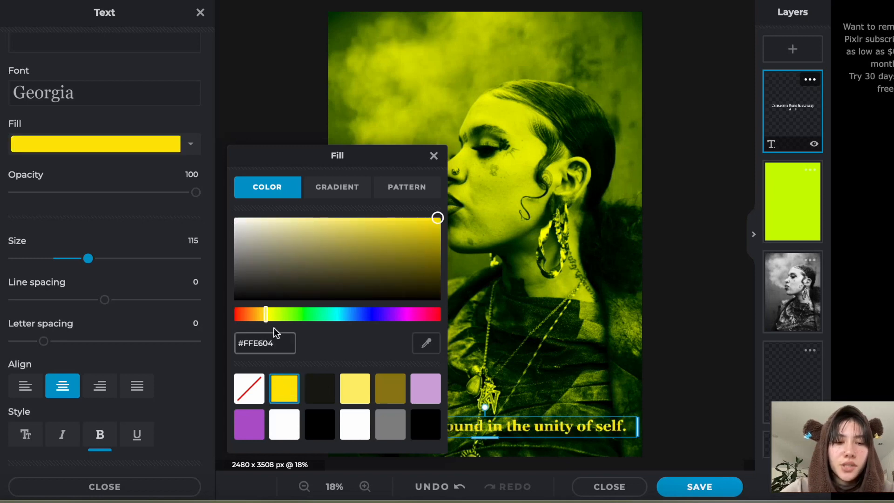
left_click_drag(277, 343, 246, 344)
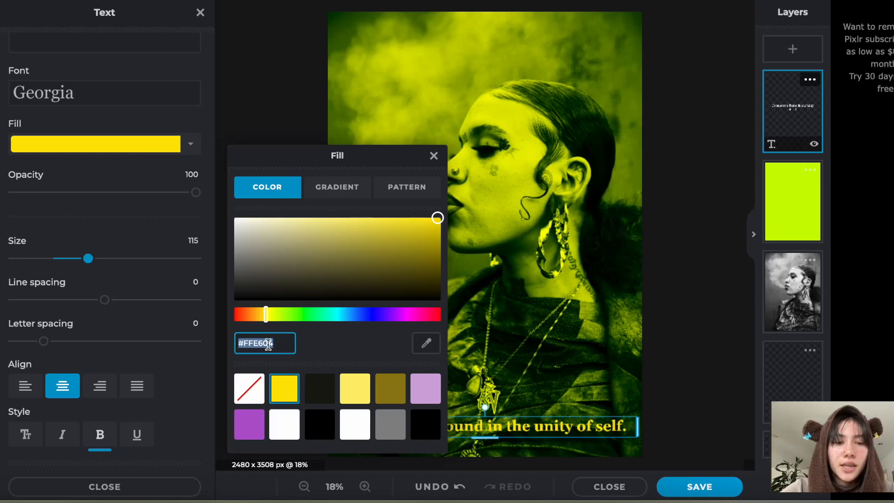
left_click(282, 343)
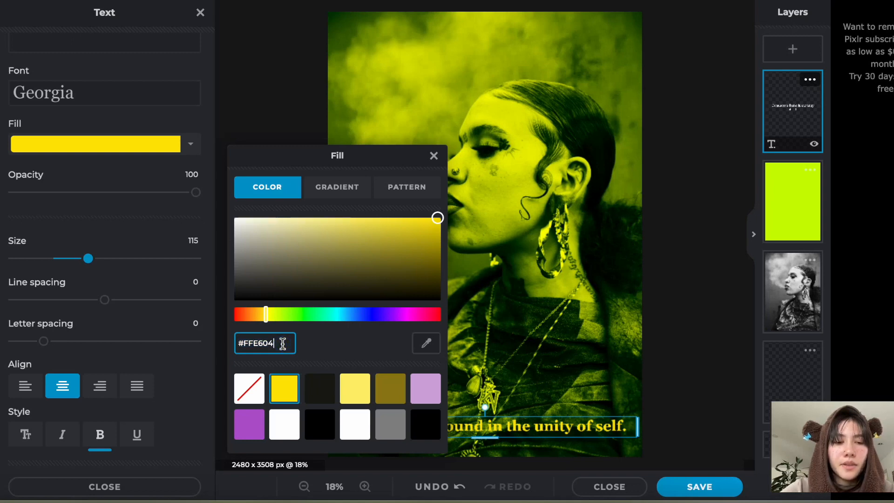
left_click(433, 157)
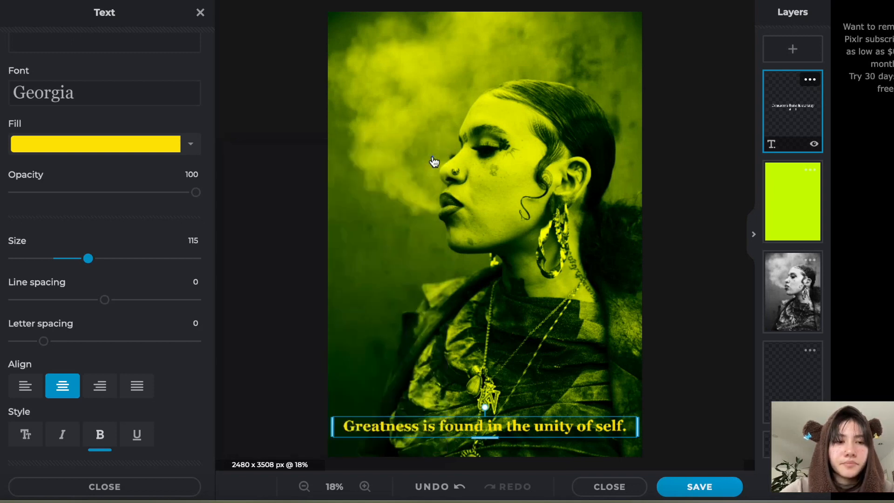
Add an outline to the slogan in dark brown #333029 with size 43
scroll(130, 225, "down", 4)
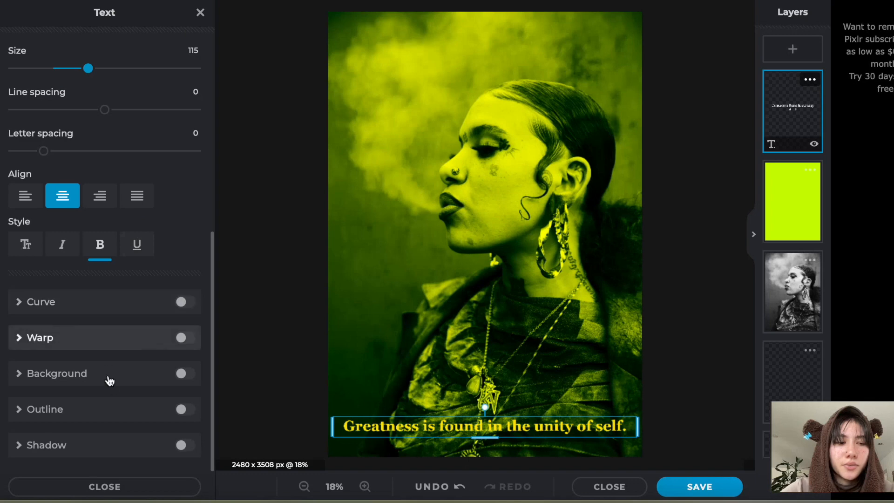
left_click(187, 410)
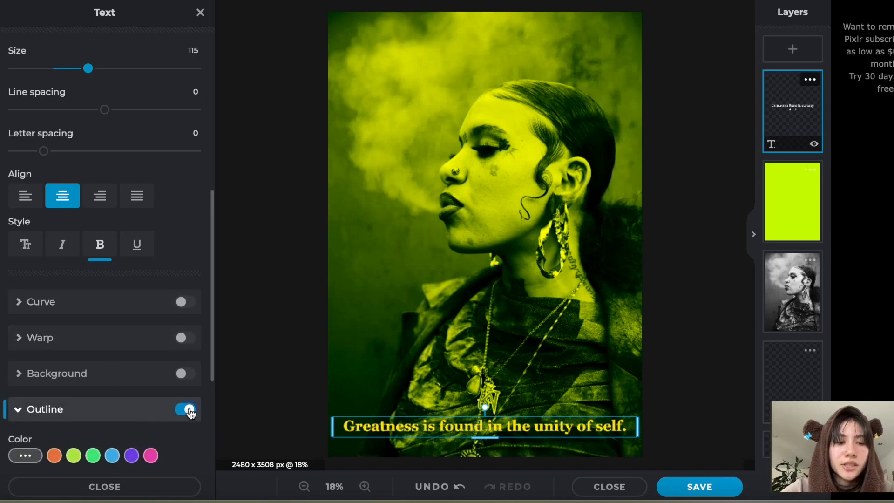
scroll(139, 326, "down", 4)
left_click(26, 246)
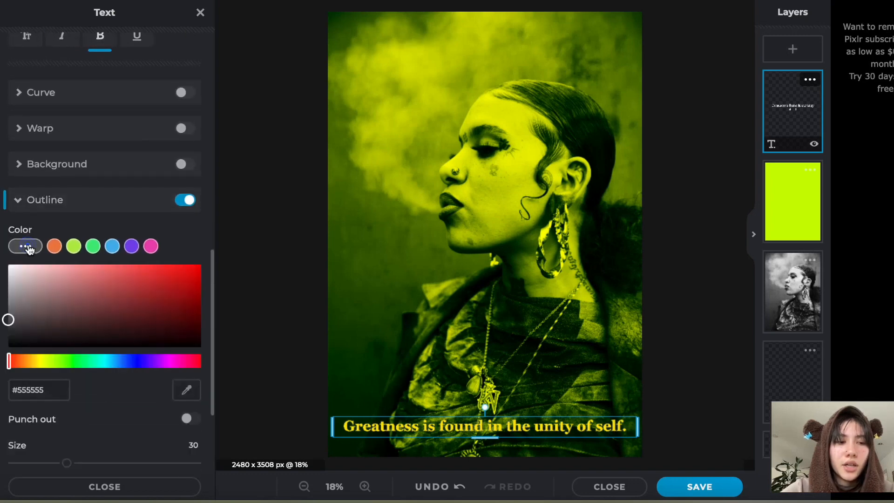
scroll(80, 379, "down", 3)
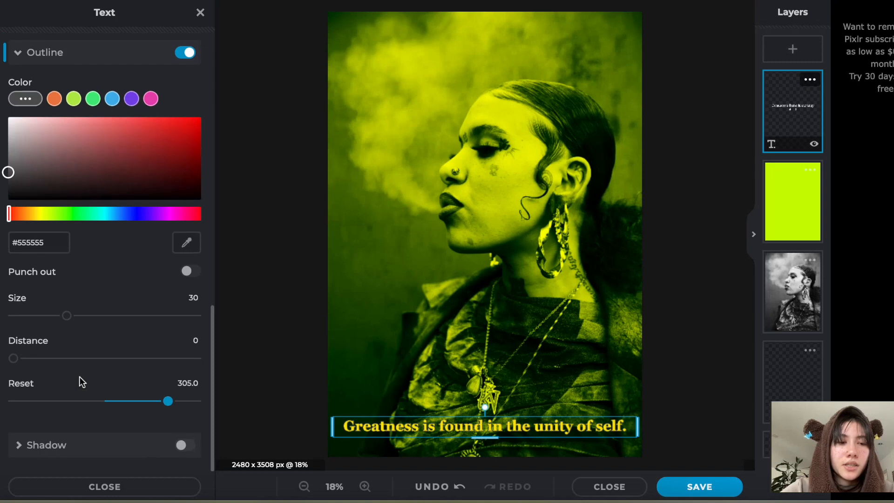
left_click(31, 214)
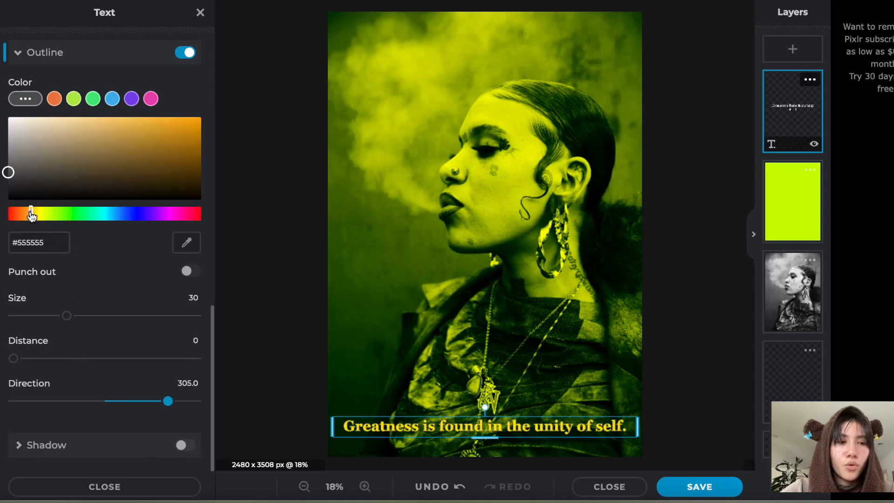
left_click(32, 190)
left_click_drag(32, 190, 43, 185)
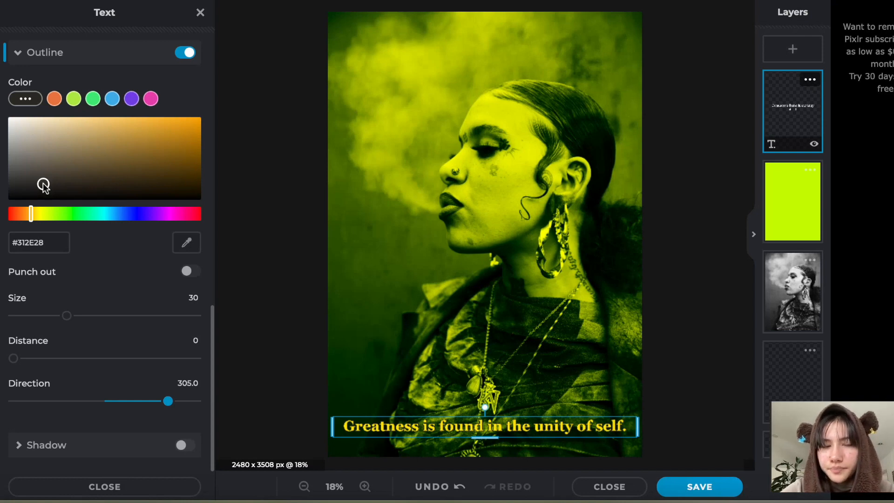
left_click_drag(44, 185, 47, 183)
left_click_drag(65, 315, 92, 337)
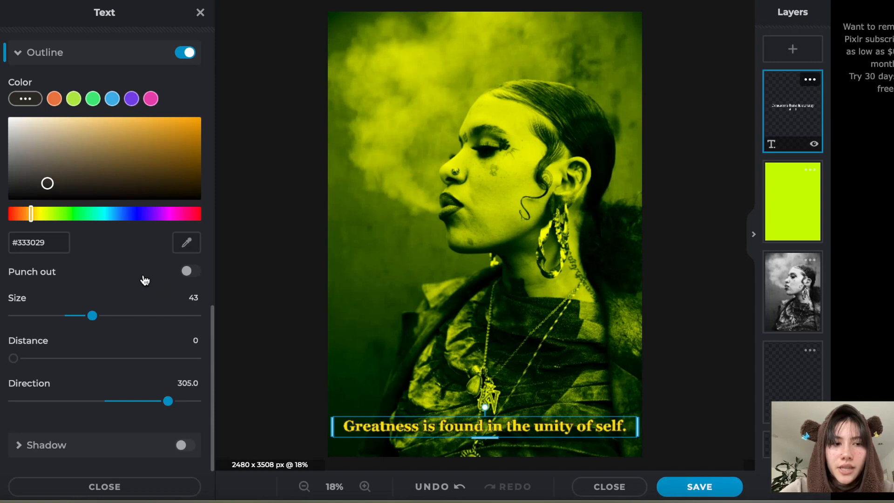
scroll(145, 280, "up", 10)
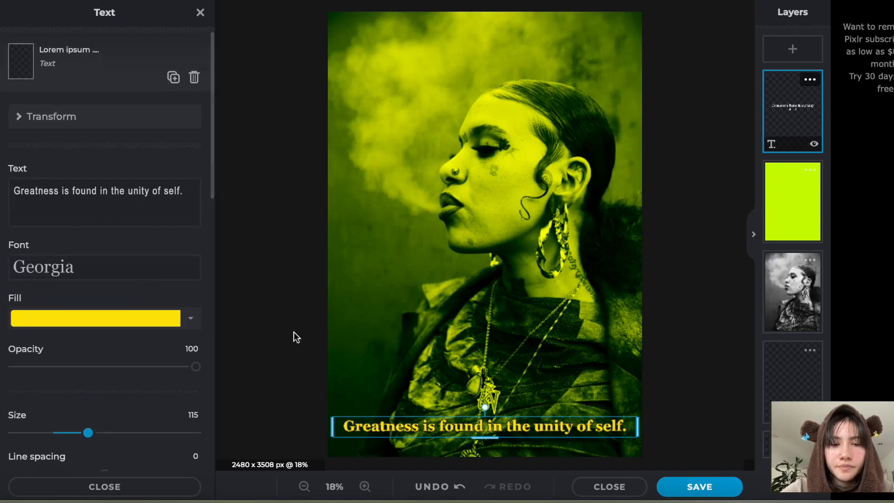
Duplicate the yellow slogan layer and place the copy just above the original line near the poster's lower edge
left_click(277, 332)
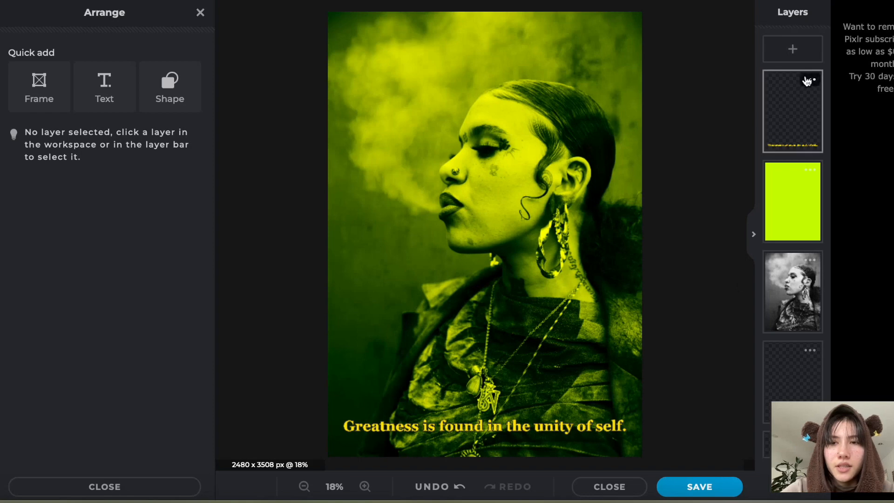
left_click(809, 79)
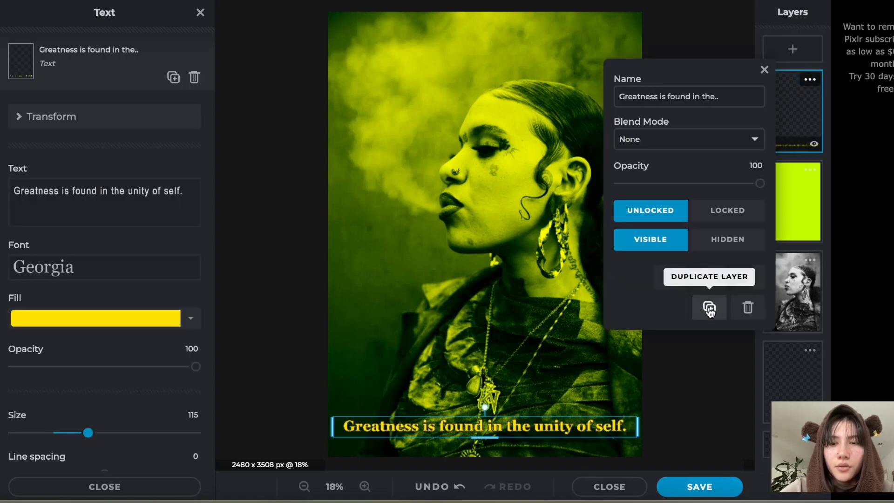
left_click(708, 307)
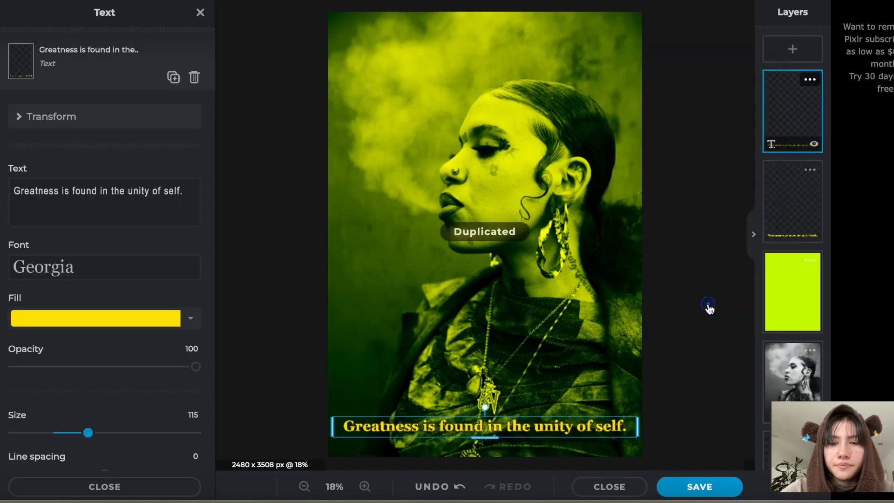
left_click_drag(566, 430, 558, 409)
left_click(713, 399)
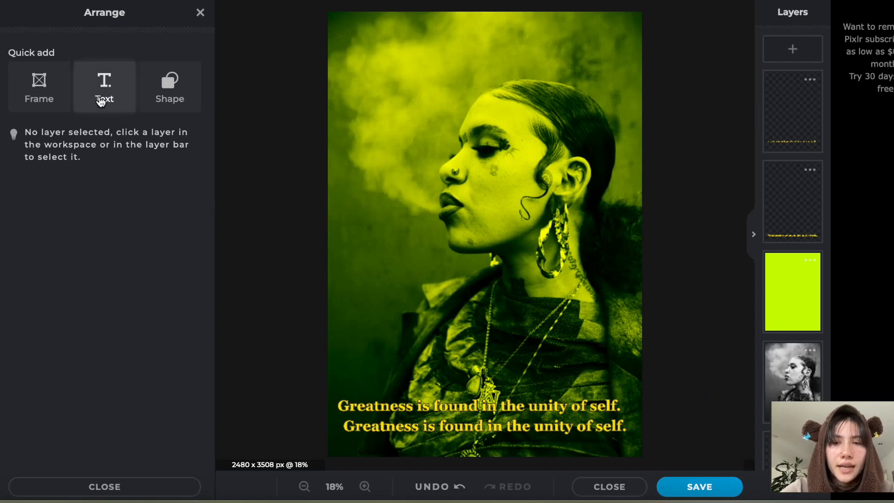
Add a new text layer to the poster and select its placeholder wording for replacement
left_click(101, 101)
left_click(78, 193)
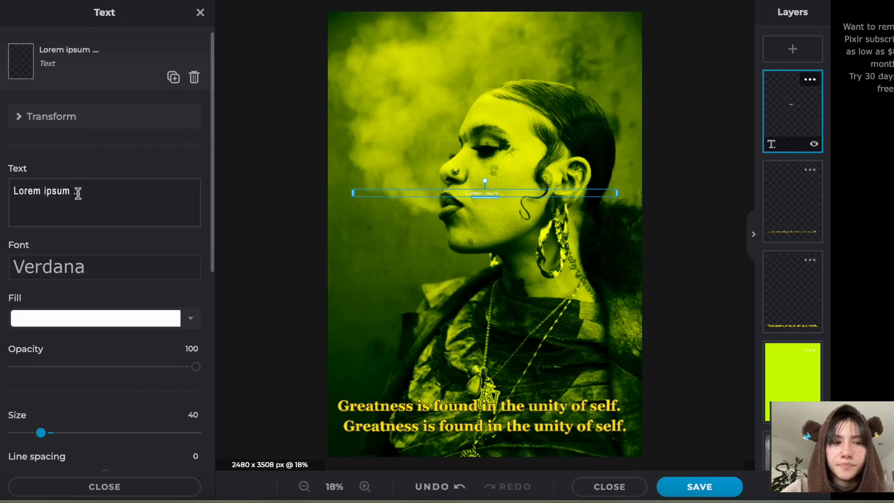
triple_click(78, 193)
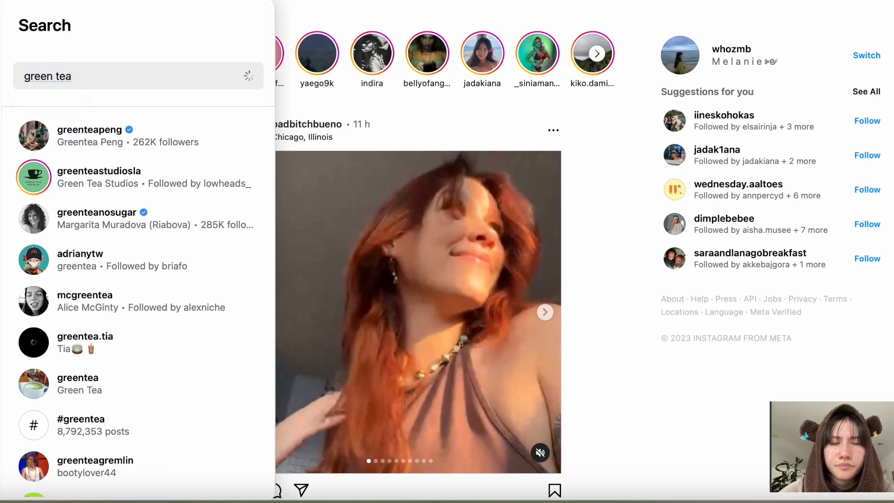
left_click(81, 145)
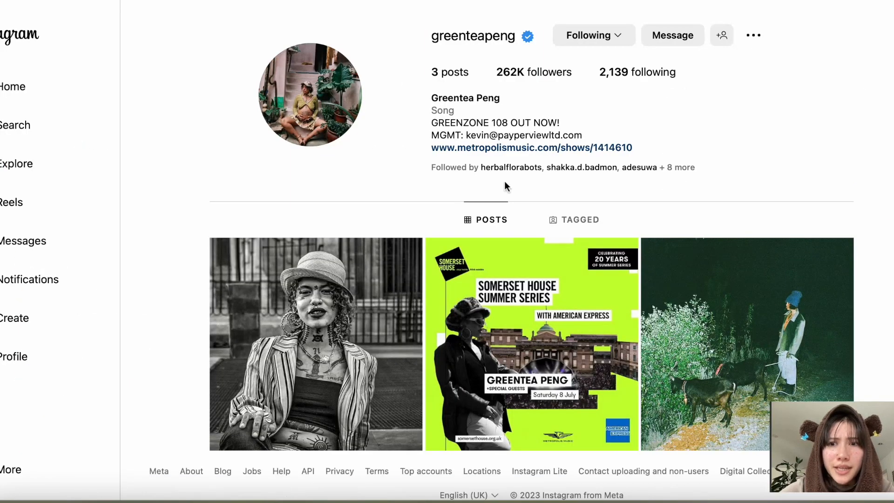
scroll(868, 243, "down", 2)
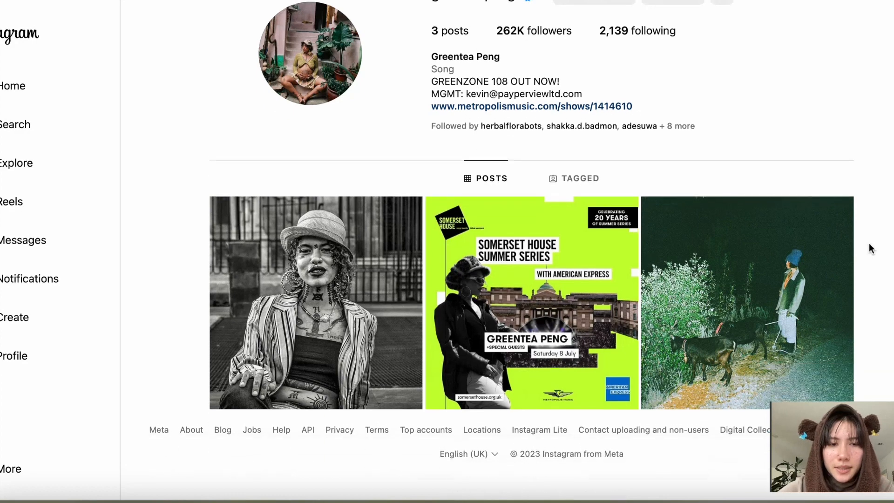
scroll(869, 243, "up", 2)
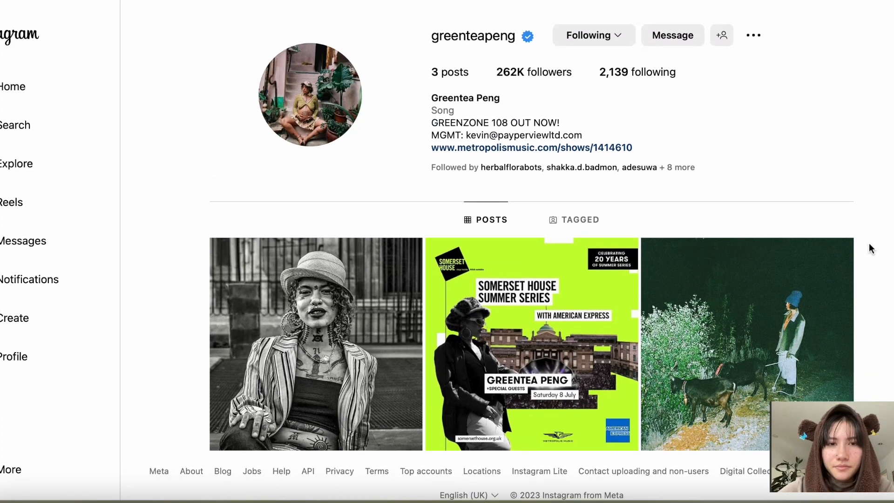
scroll(868, 243, "down", 2)
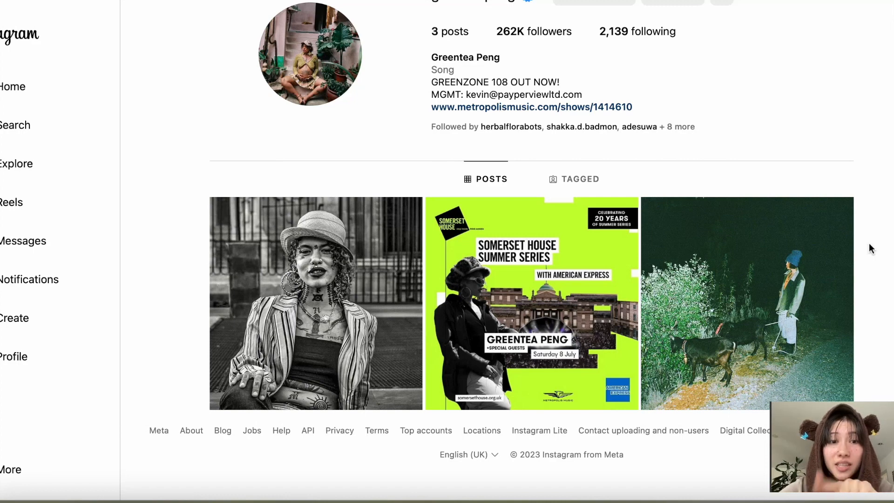
scroll(869, 243, "up", 2)
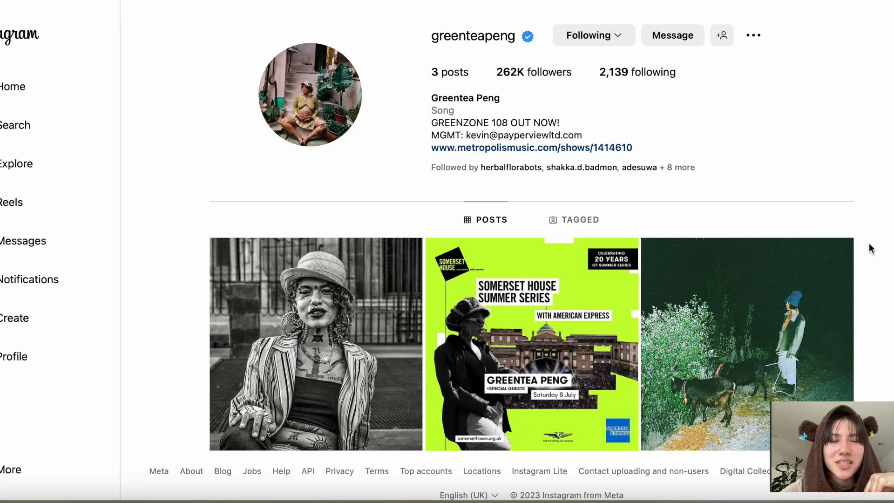
scroll(868, 244, "down", 2)
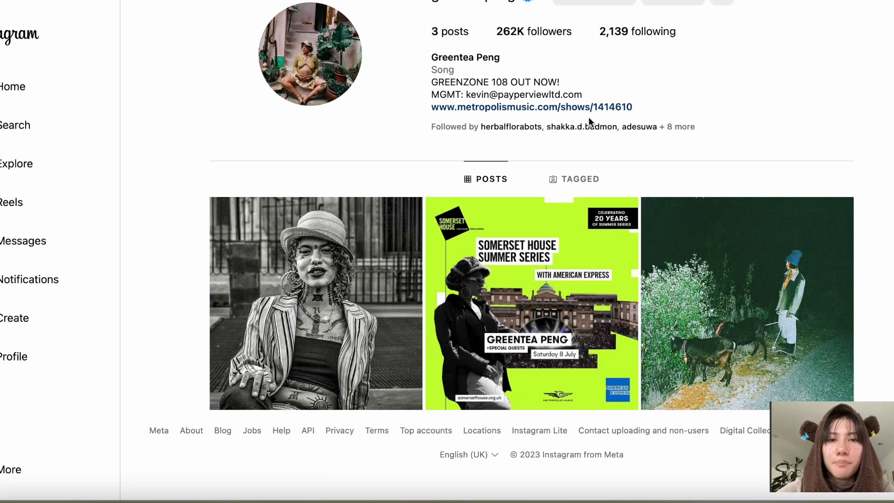
scroll(588, 116, "up", 2)
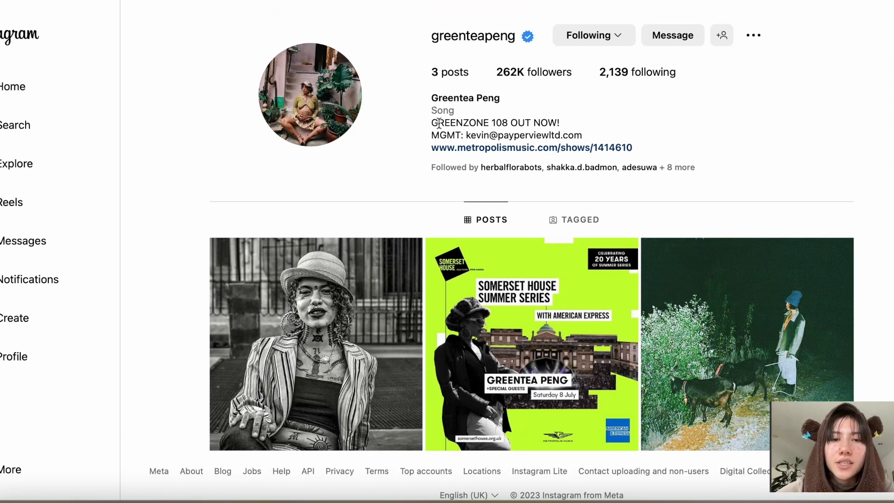
left_click_drag(434, 123, 569, 134)
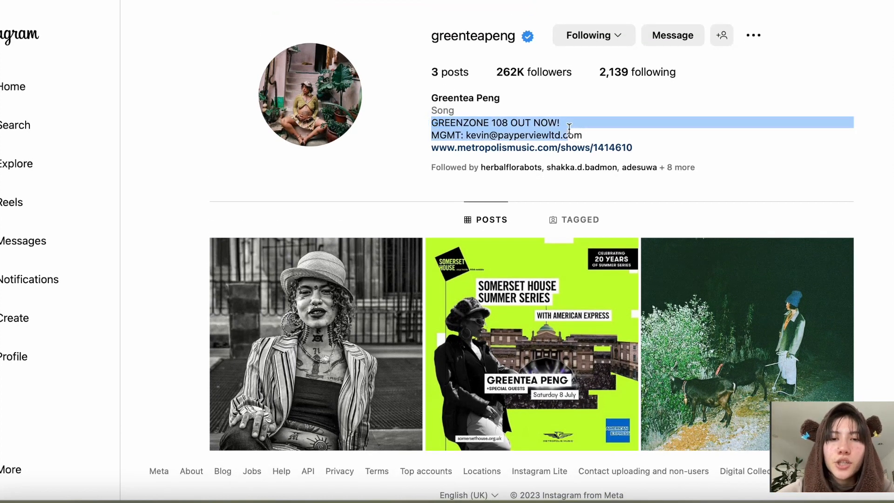
left_click(421, 120)
left_click_drag(431, 122, 562, 124)
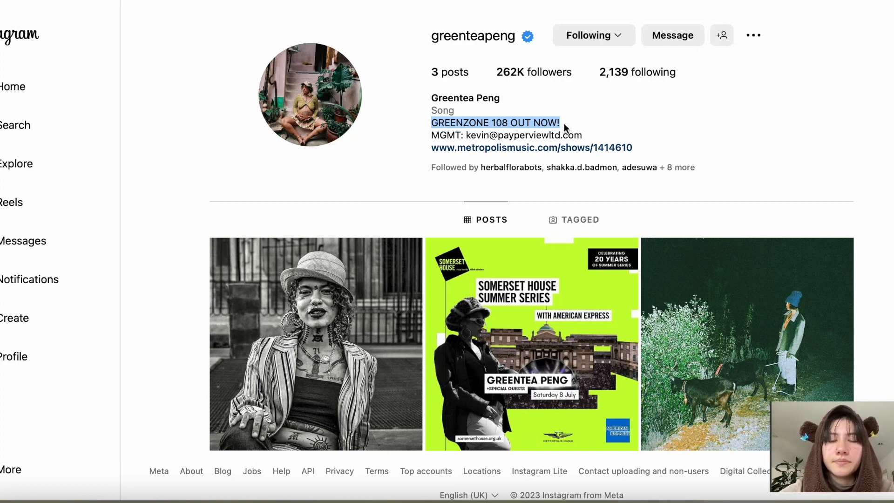
left_click(574, 115)
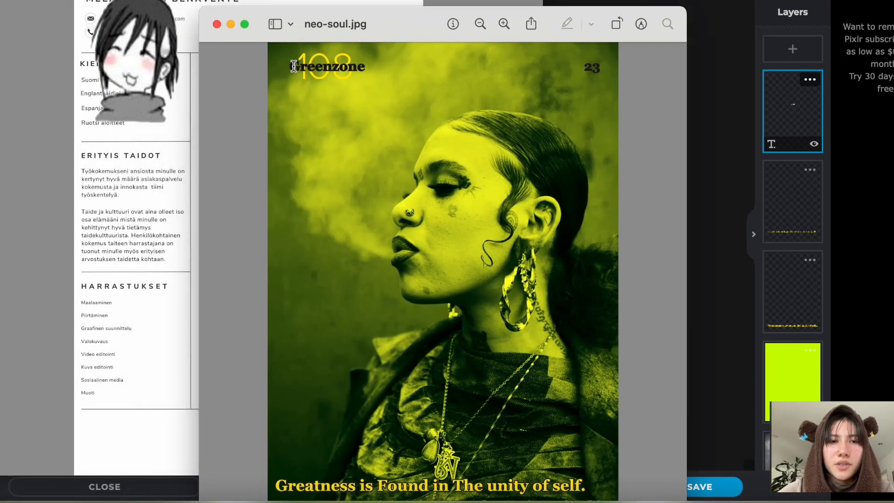
Examine the overlapping Greenzone and 108 lettering and the number 23 at the top of the reference poster neo-soul.jpg
scroll(294, 66, "up", 5)
scroll(293, 67, "up", 5)
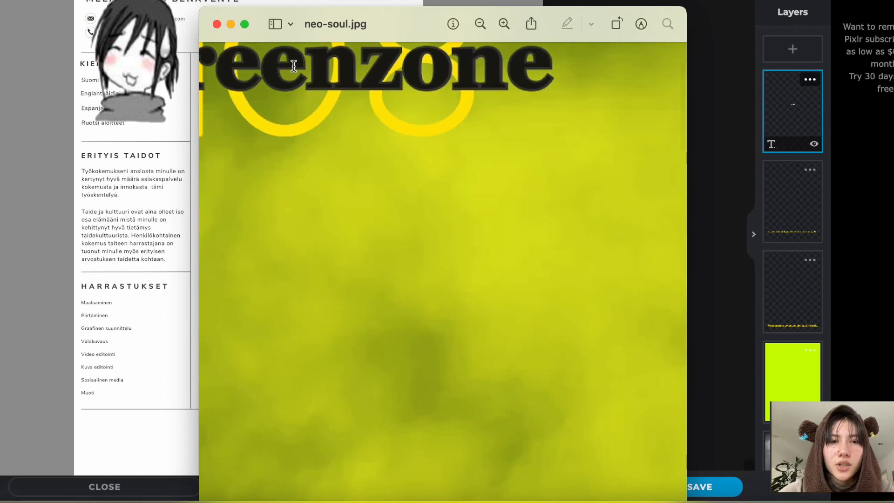
scroll(293, 66, "up", 5)
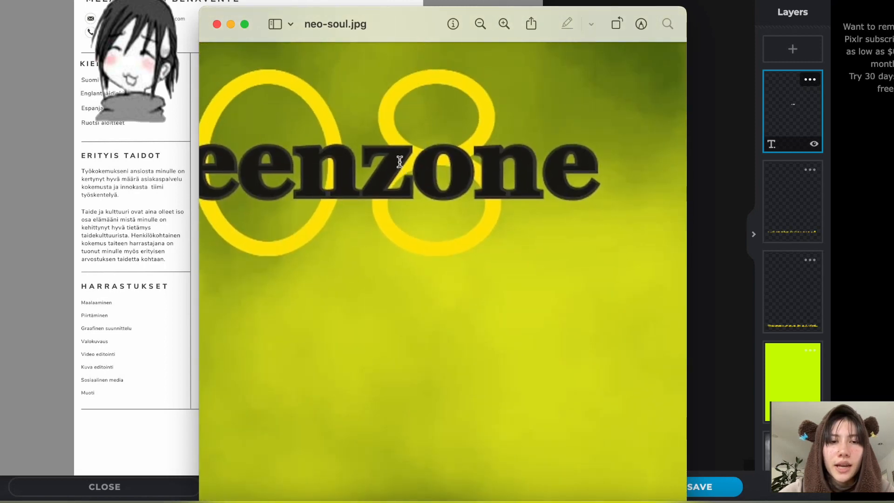
scroll(392, 169, "down", 2)
scroll(392, 170, "down", 4)
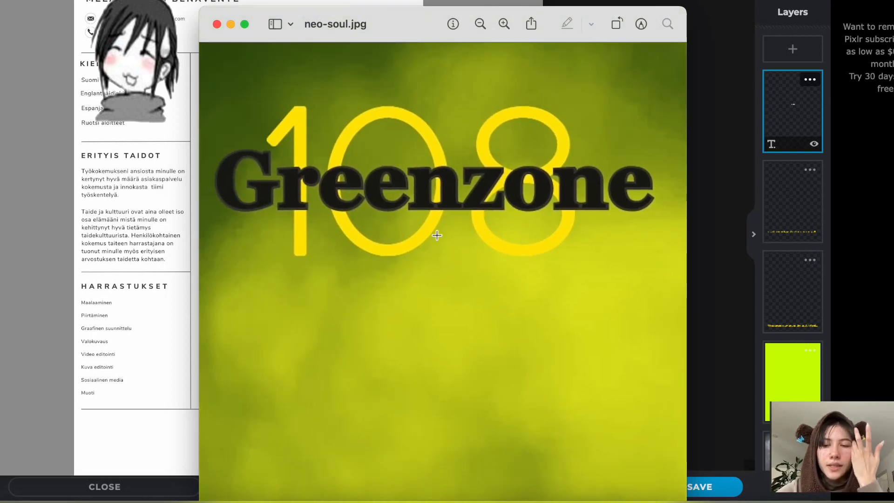
scroll(436, 235, "down", 3)
scroll(500, 234, "up", 2)
scroll(501, 235, "up", 2)
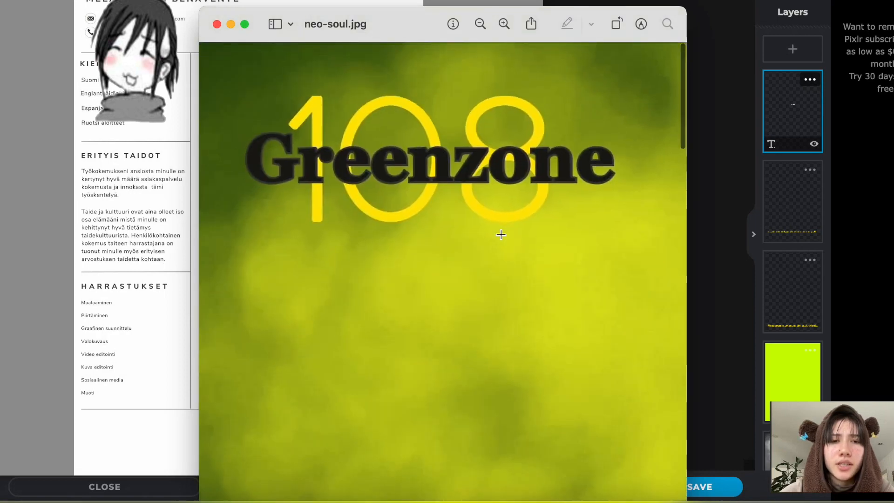
scroll(501, 234, "down", 5)
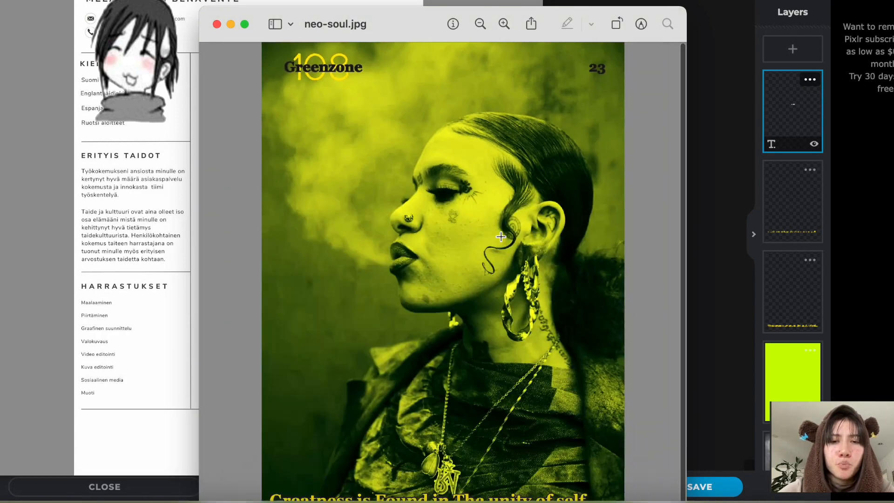
scroll(501, 237, "down", 3)
scroll(501, 236, "up", 2)
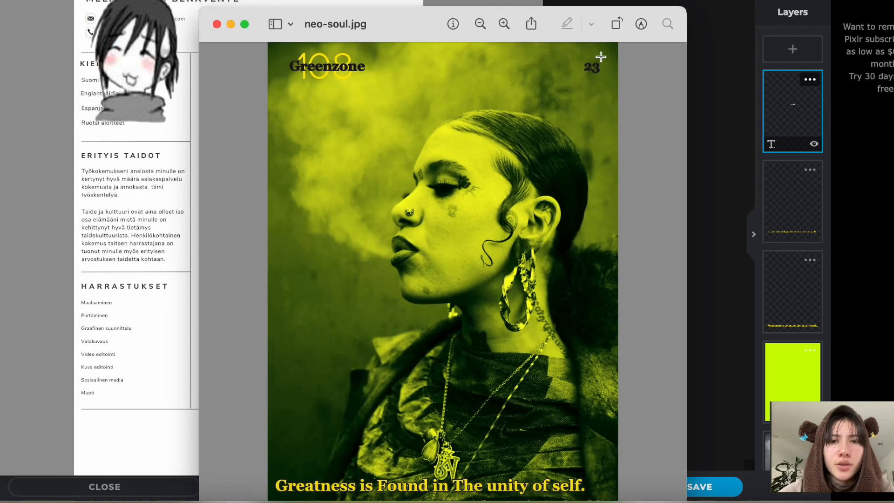
scroll(599, 39, "up", 3)
scroll(625, 84, "up", 10)
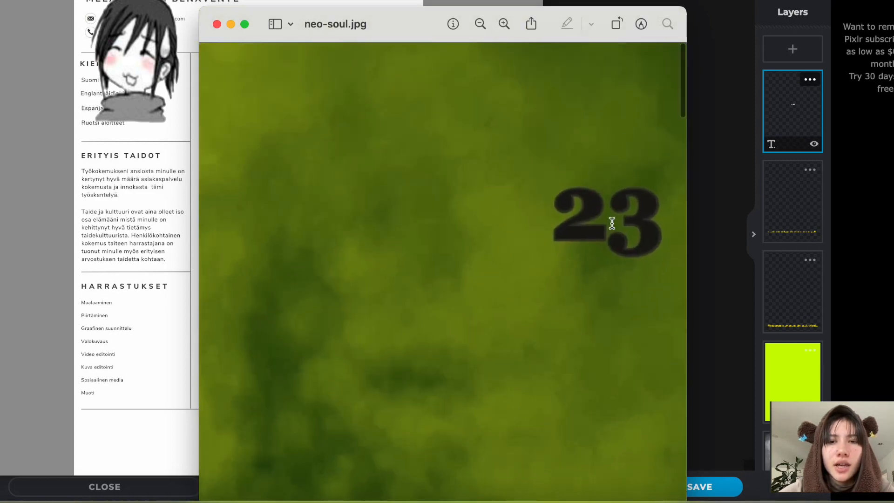
Close the reference poster and the document window covering the editor
left_click(217, 24)
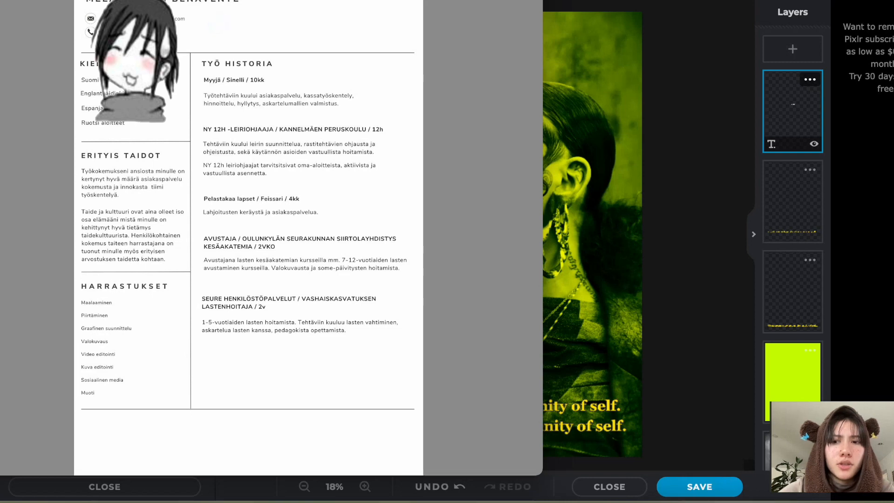
left_click_drag(248, 1, 330, 0)
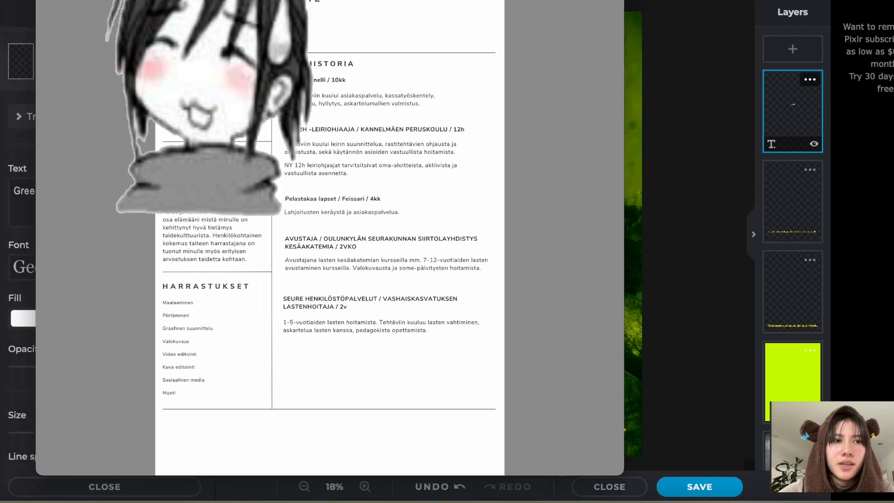
key("super+w")
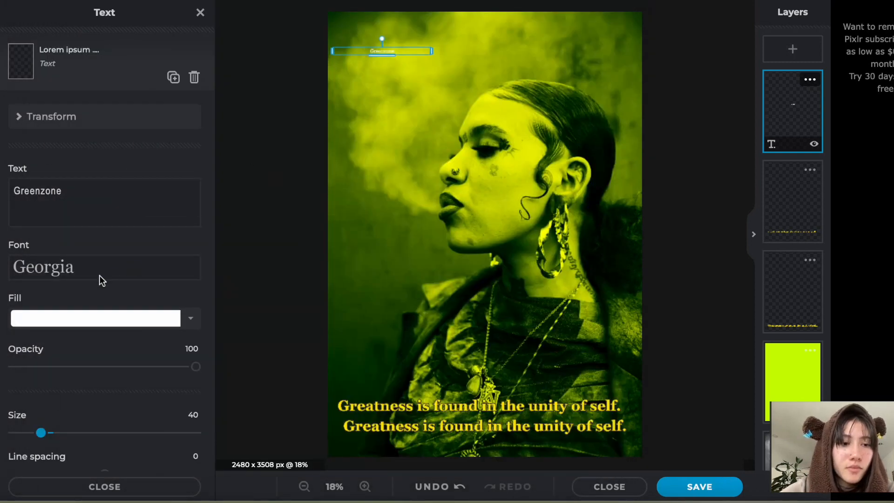
Change the Greenzone text's fill to the near-black saved color and close the color picker
scroll(101, 274, "down", 3)
left_click(96, 222)
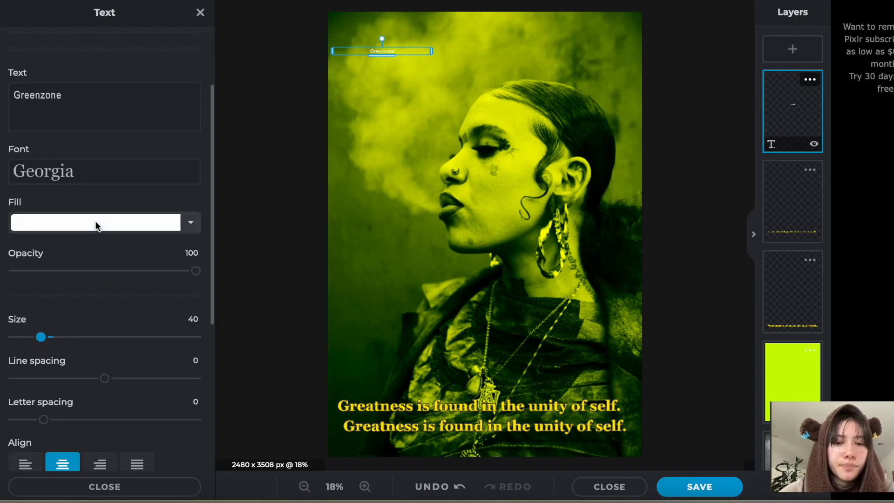
left_click(96, 225)
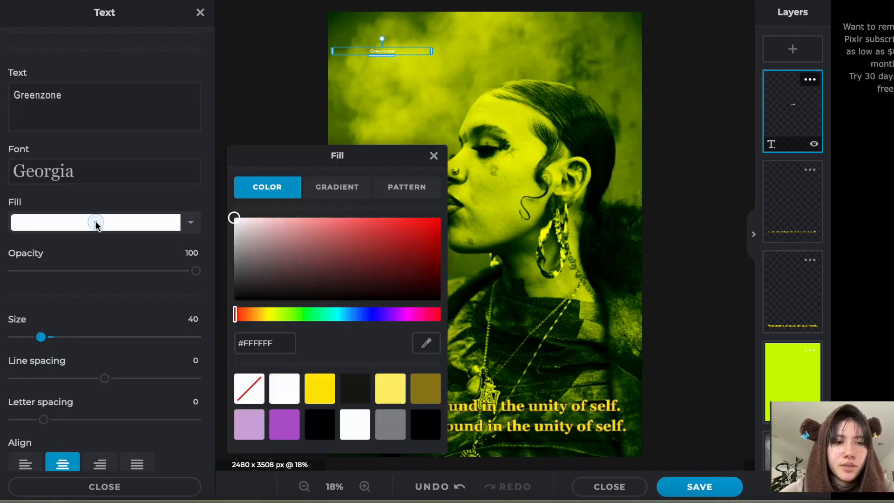
left_click(355, 389)
left_click(434, 156)
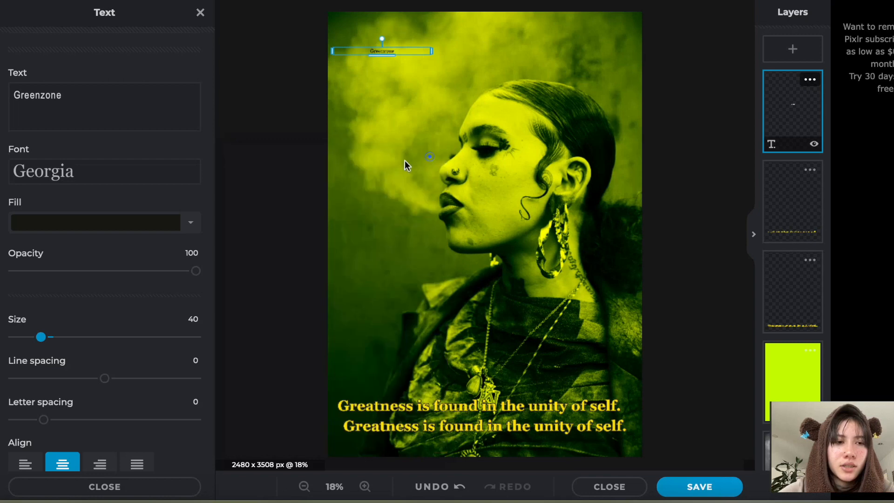
Set the Greenzone text's size to 86 and make it bold
scroll(151, 323, "down", 1)
scroll(151, 322, "down", 3)
left_click_drag(40, 173, 78, 175)
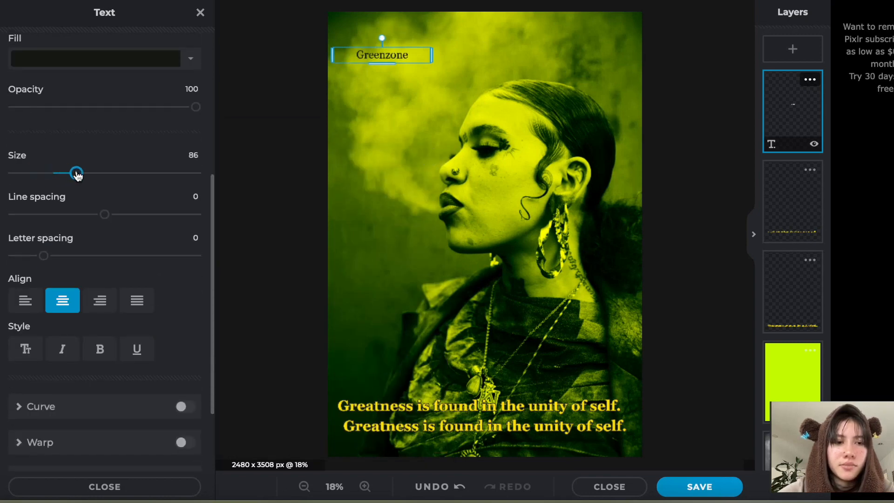
left_click(101, 350)
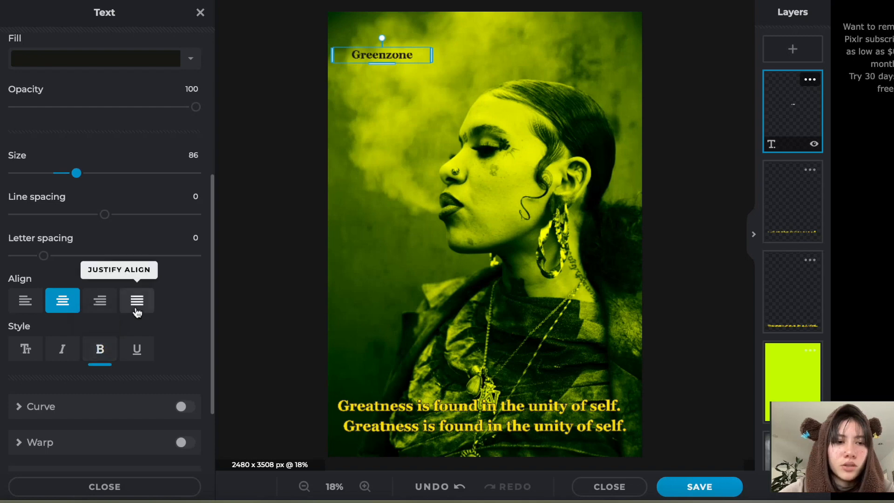
Add a dark brown #403E39 outline to the Greenzone text and move it closer to the poster's upper-left corner
scroll(137, 312, "down", 3)
left_click(182, 407)
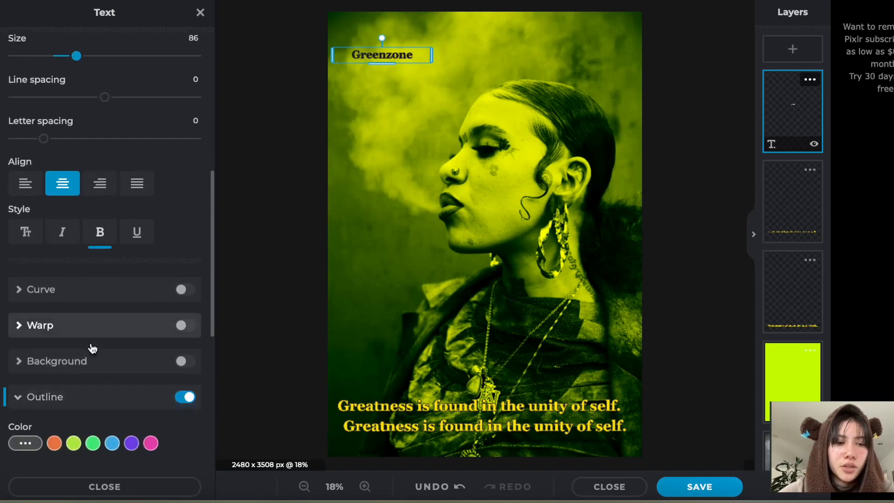
scroll(91, 346, "down", 4)
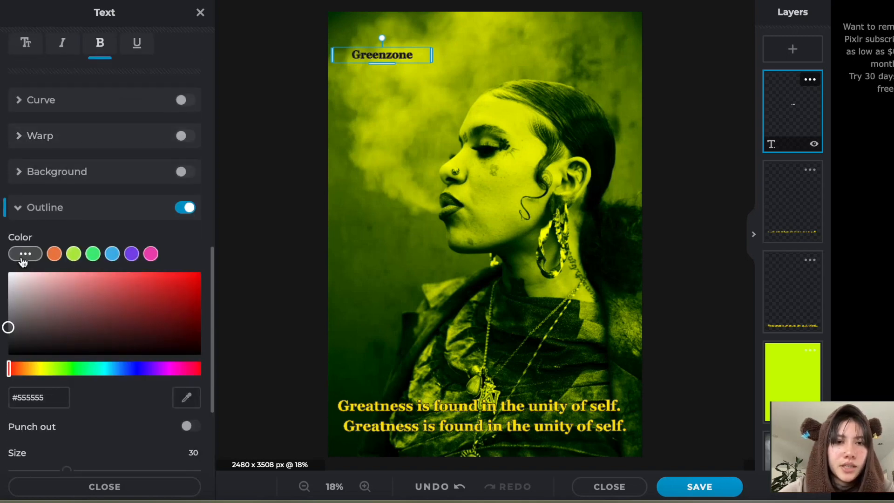
left_click(31, 368)
left_click(28, 334)
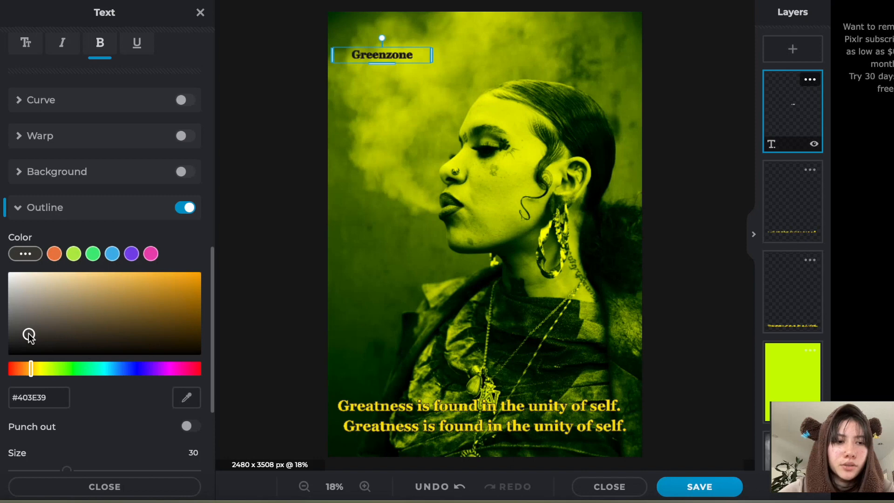
mouse_move(372, 55)
left_mouse_down()
mouse_move(384, 54)
mouse_move(379, 40)
mouse_move(362, 47)
left_mouse_up()
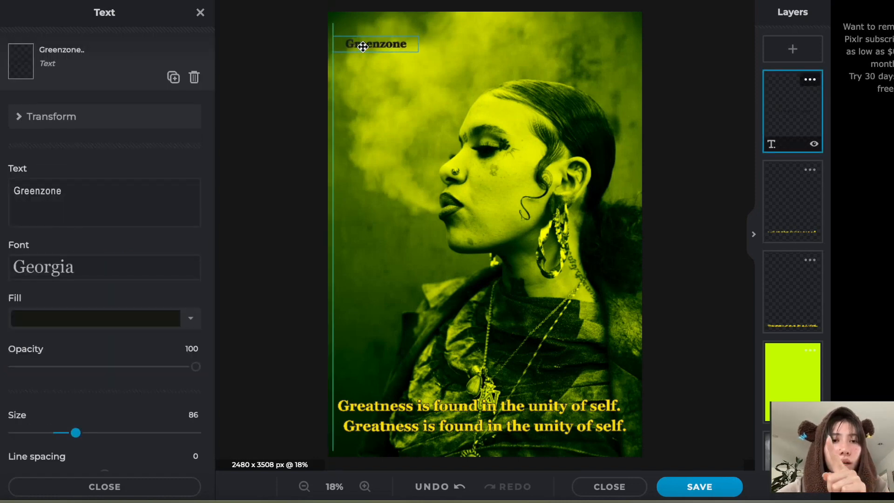
Nudge the Greenzone text slightly closer to the poster's left edge and deselect it
mouse_move(363, 47)
left_mouse_down()
mouse_move(356, 124)
mouse_move(360, 47)
left_mouse_up()
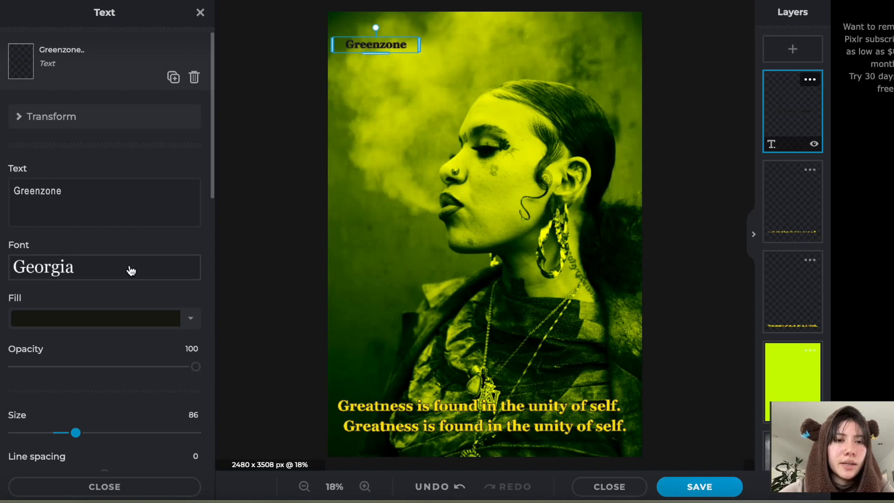
left_click(258, 144)
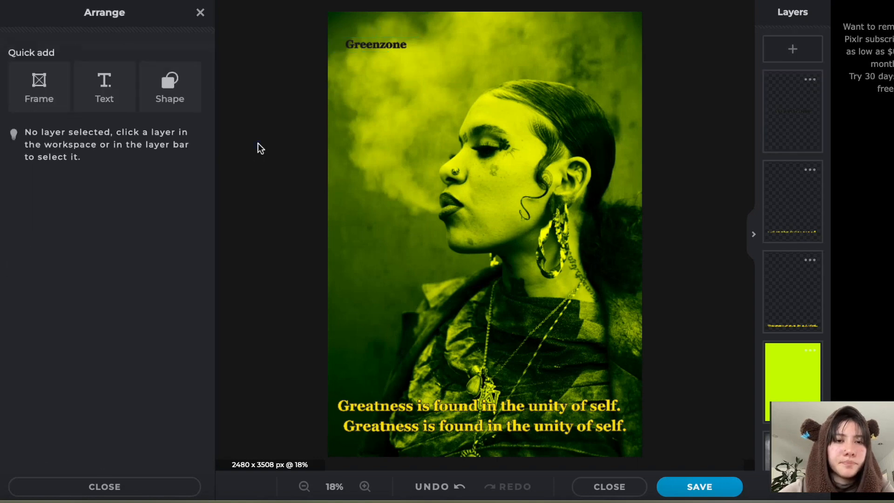
Add a new text layer reading 108
left_click(98, 105)
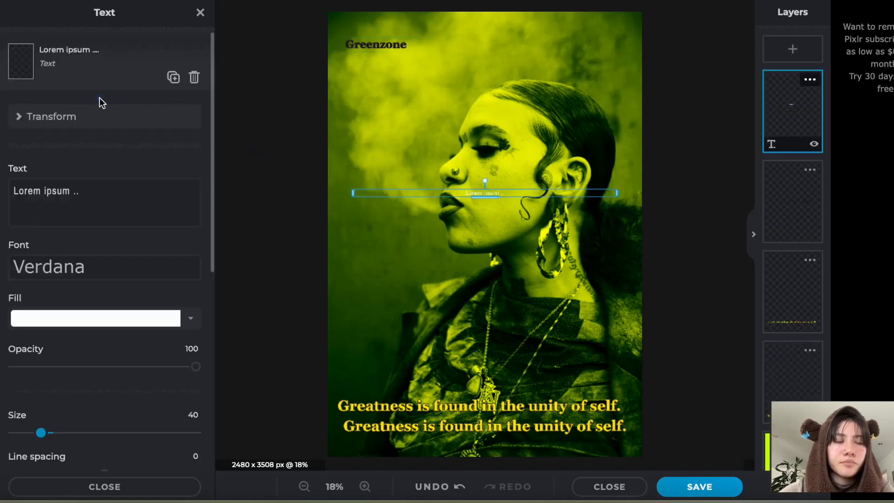
triple_click(94, 188)
type("108")
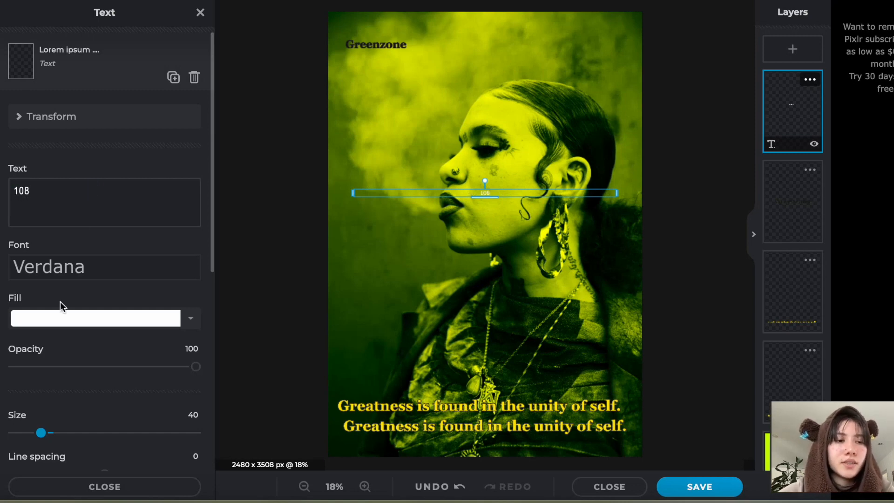
Browse the fonts and set the 108 text's font to Josefin
left_click(106, 278)
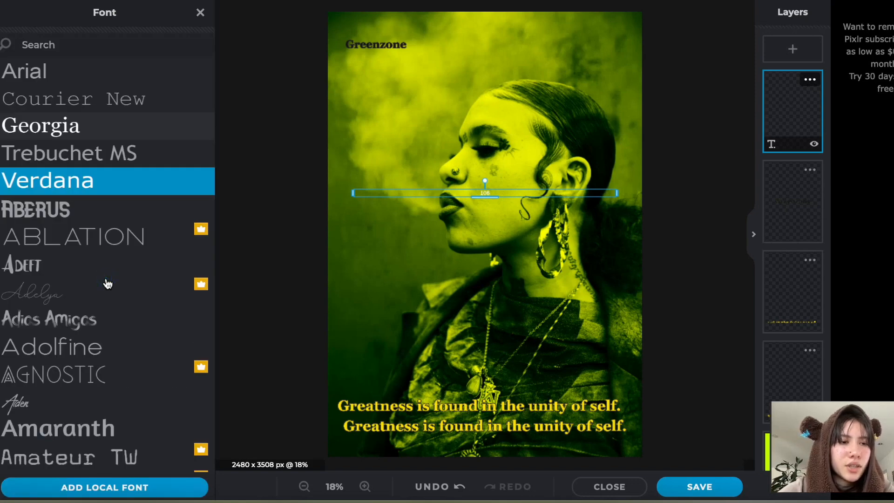
scroll(107, 283, "down", 6)
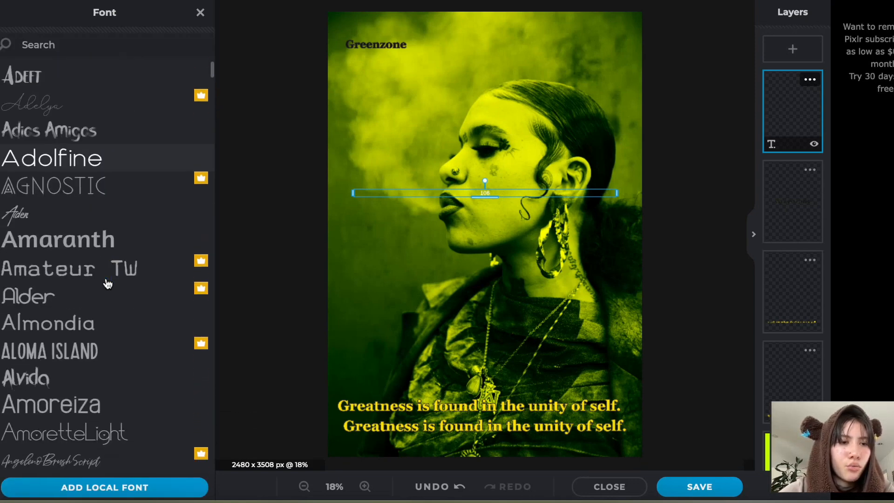
scroll(108, 284, "down", 5)
left_click(177, 251)
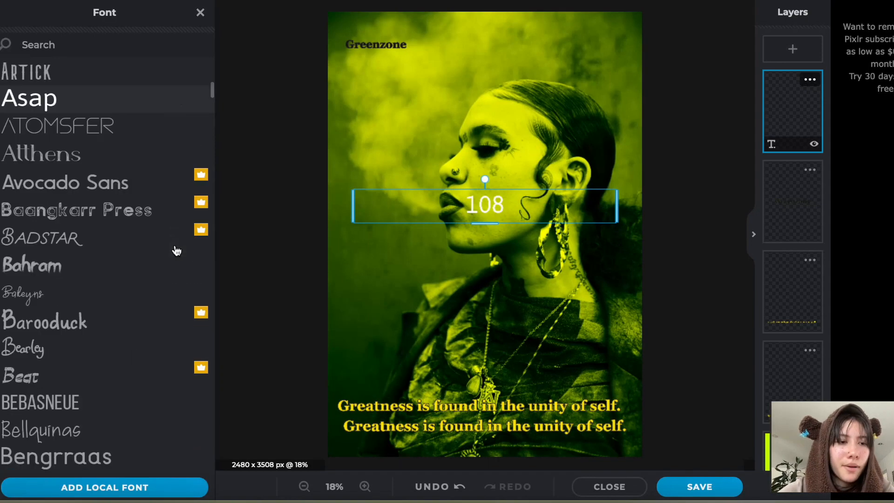
scroll(176, 251, "down", 10)
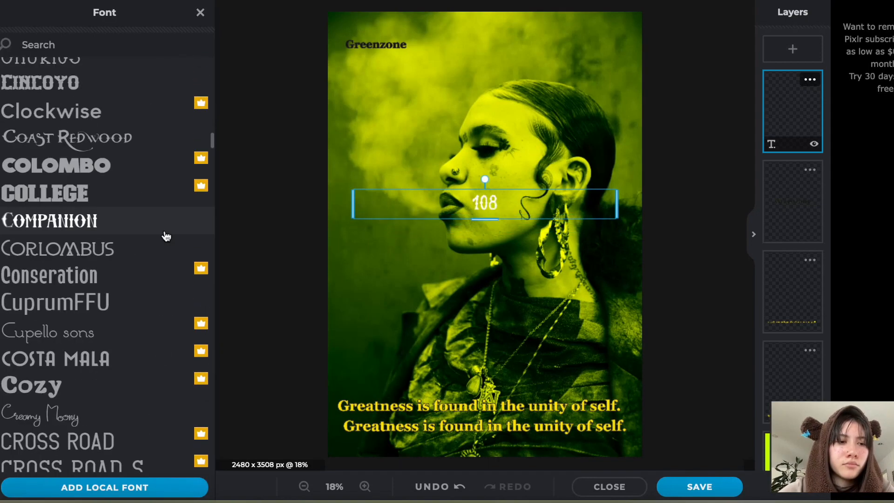
scroll(192, 251, "down", 12)
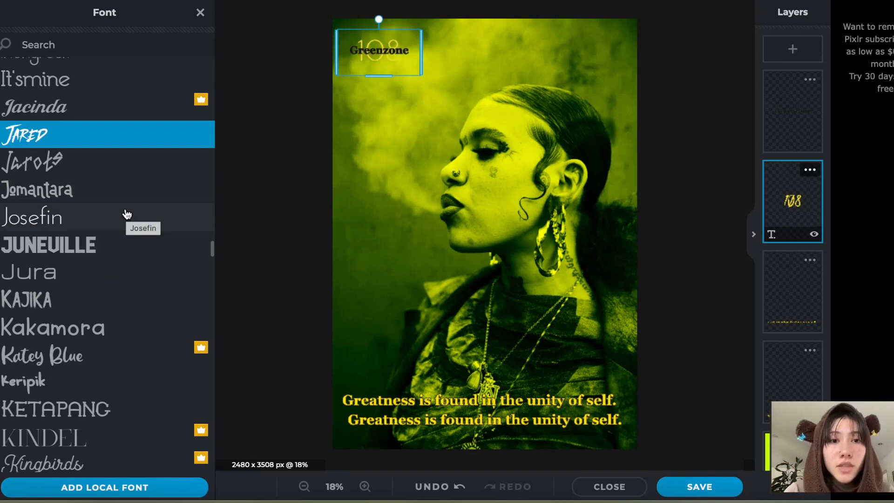
left_click(126, 214)
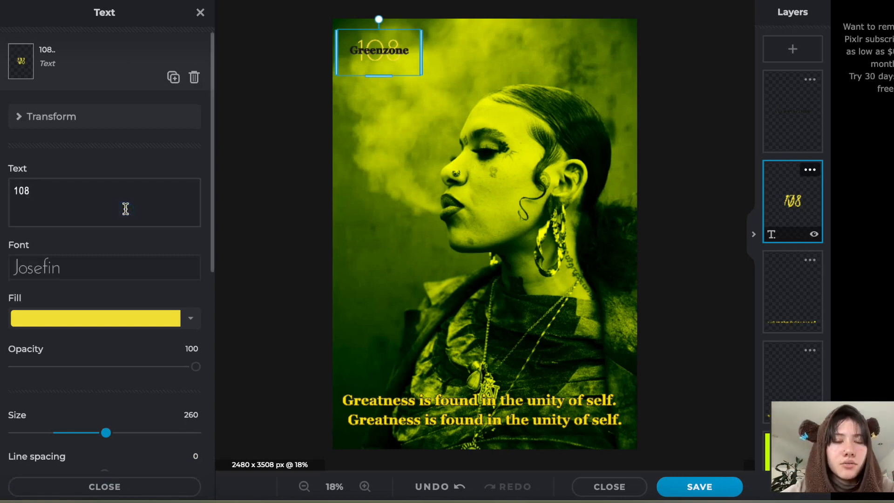
Try the 108 text with its bold style toggled
scroll(126, 209, "down", 5)
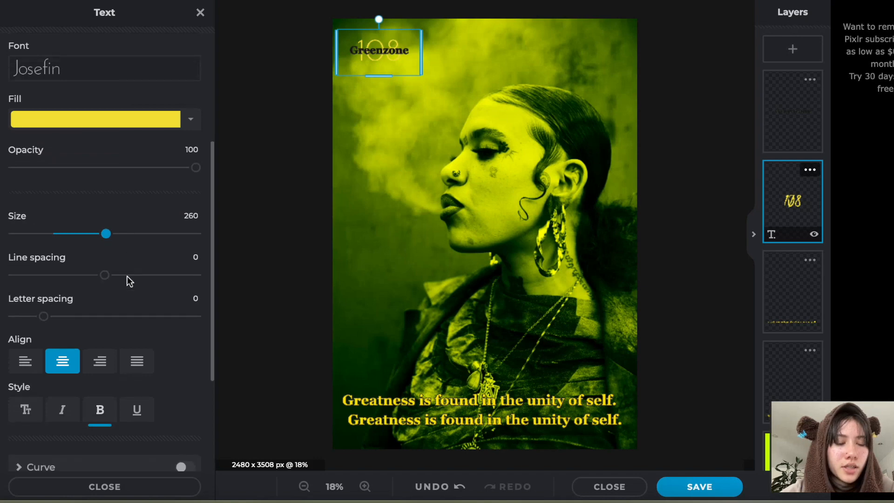
left_click(102, 414)
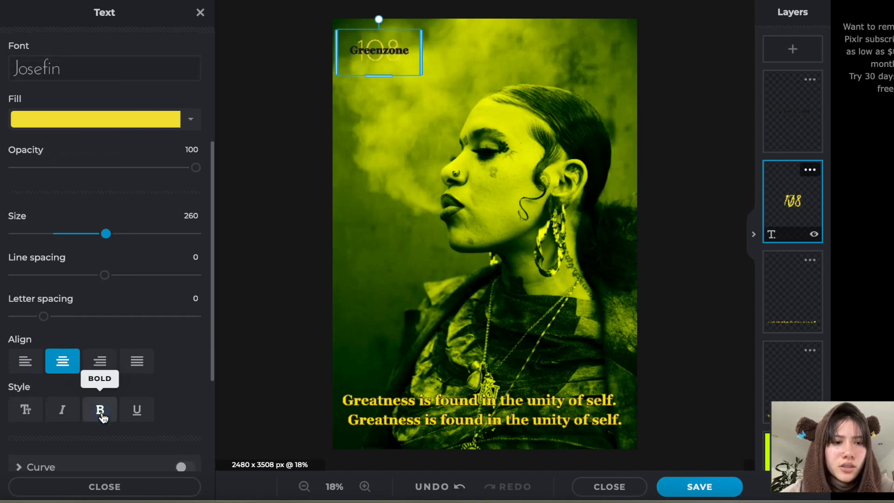
left_click(100, 411)
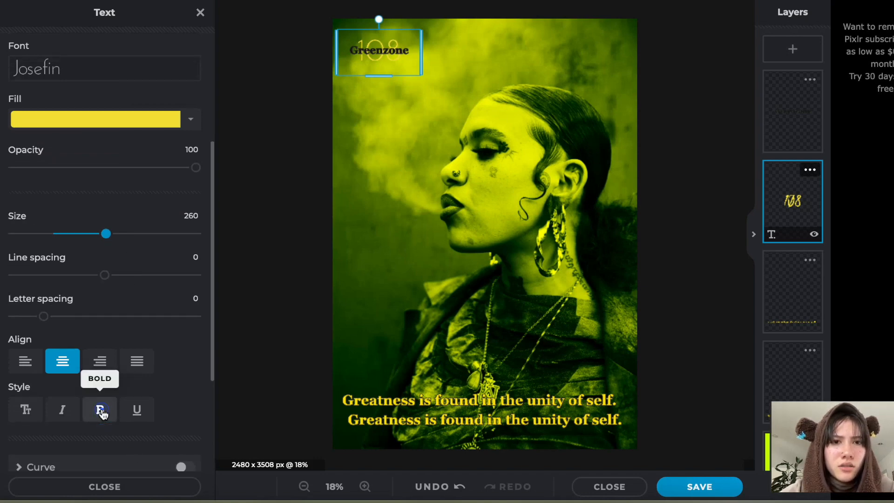
Set the 108 text's size to 240
scroll(143, 320, "up", 5)
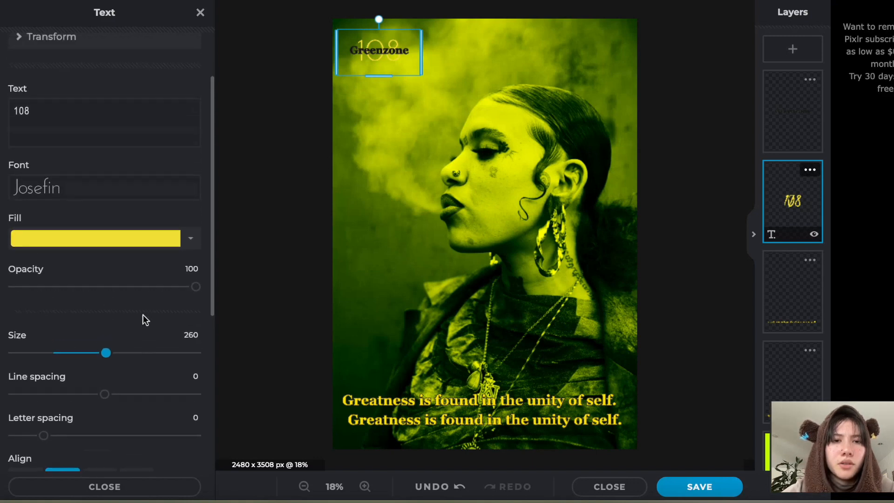
scroll(122, 321, "down", 1)
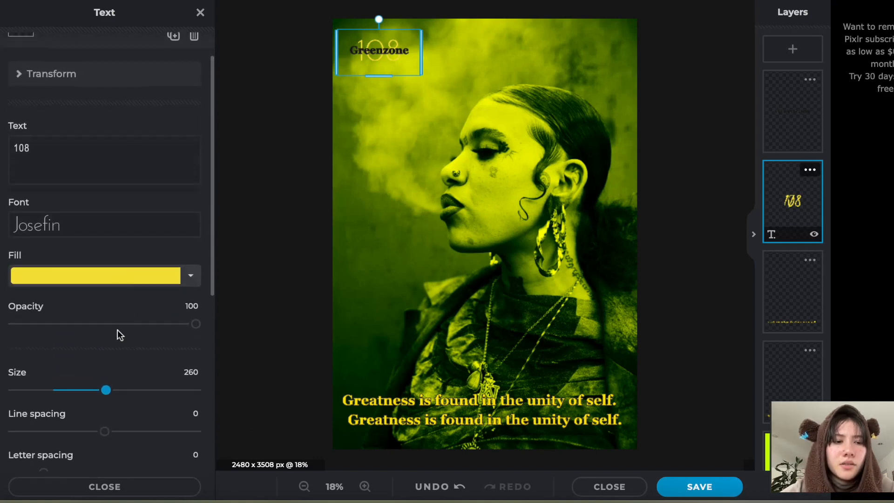
left_click_drag(106, 391, 104, 389)
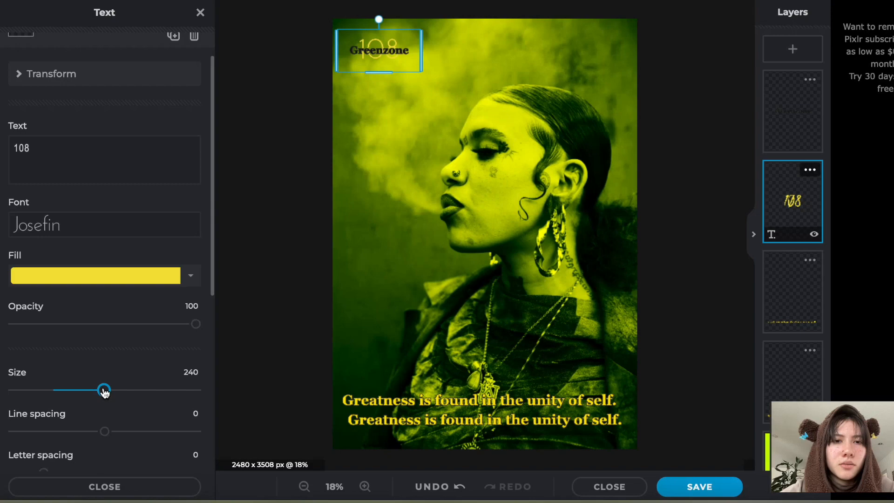
Move the 108 text so it sits centered behind the Greenzone title, and fit the whole poster in view
left_click_drag(408, 37, 407, 41)
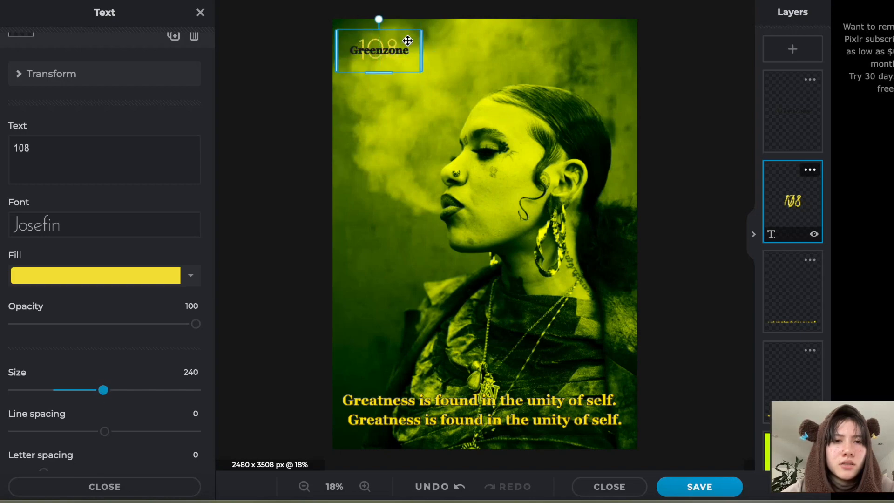
scroll(407, 40, "up", 5)
scroll(589, 115, "left", 5)
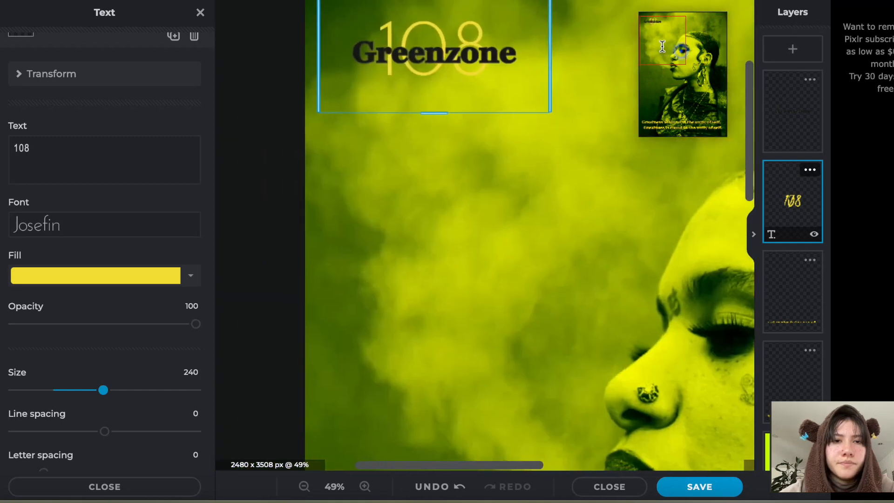
scroll(590, 115, "up", 2)
left_click_drag(582, 116, 581, 117)
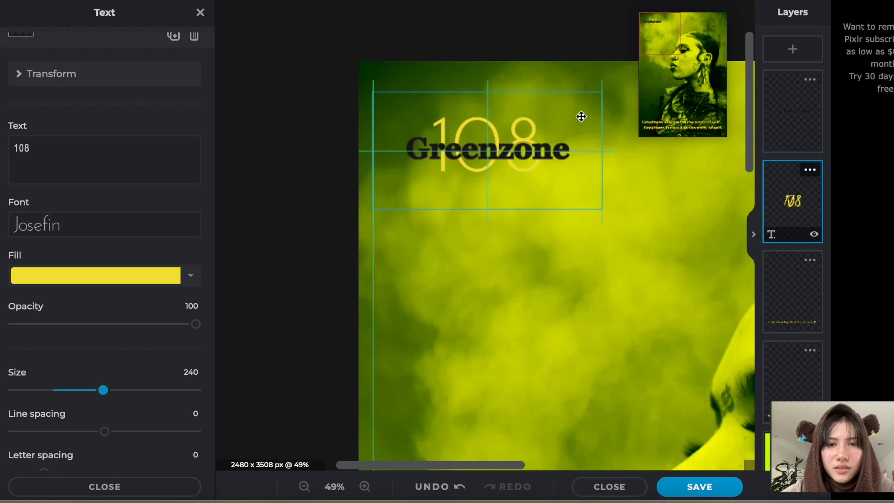
left_click_drag(581, 117, 581, 116)
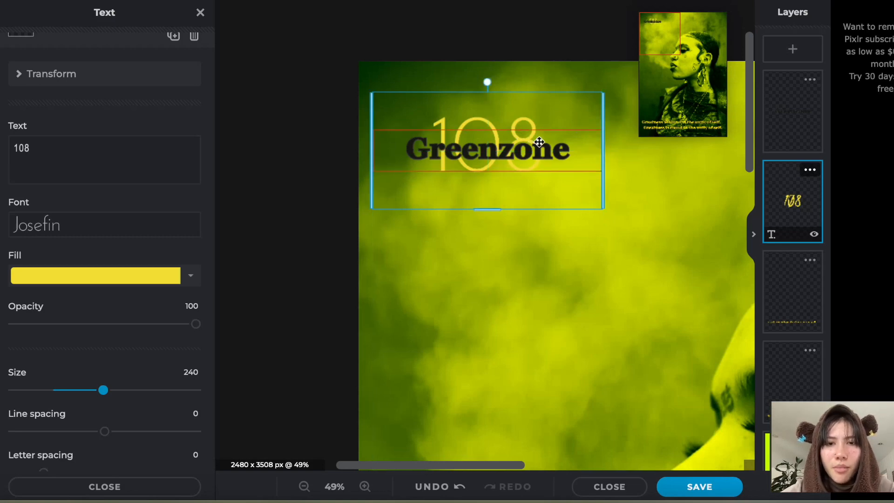
left_click_drag(590, 106, 577, 110)
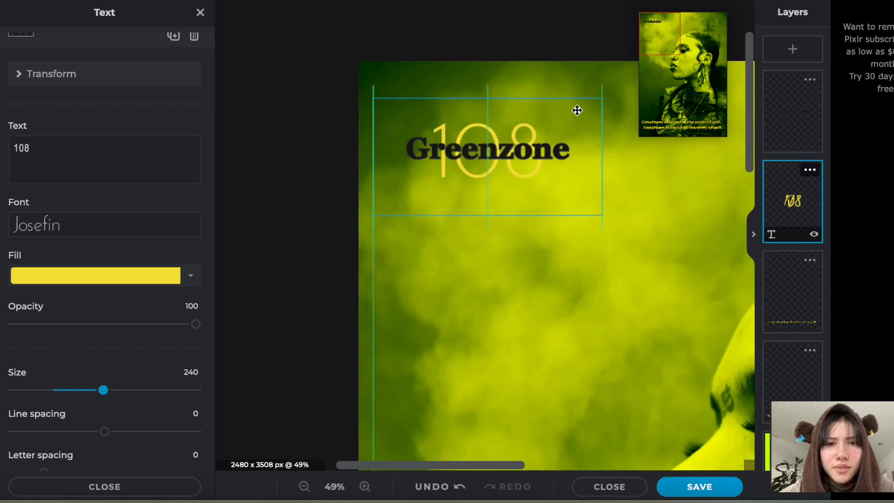
left_click_drag(577, 109, 577, 110)
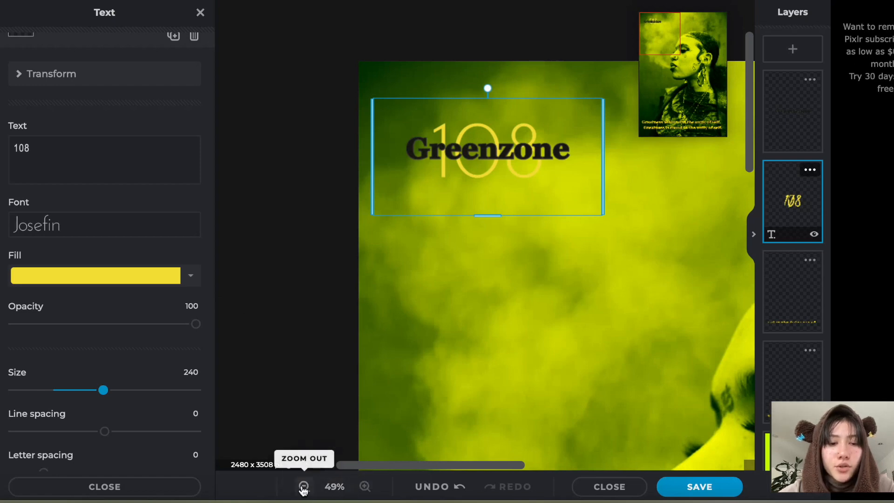
left_click(333, 486)
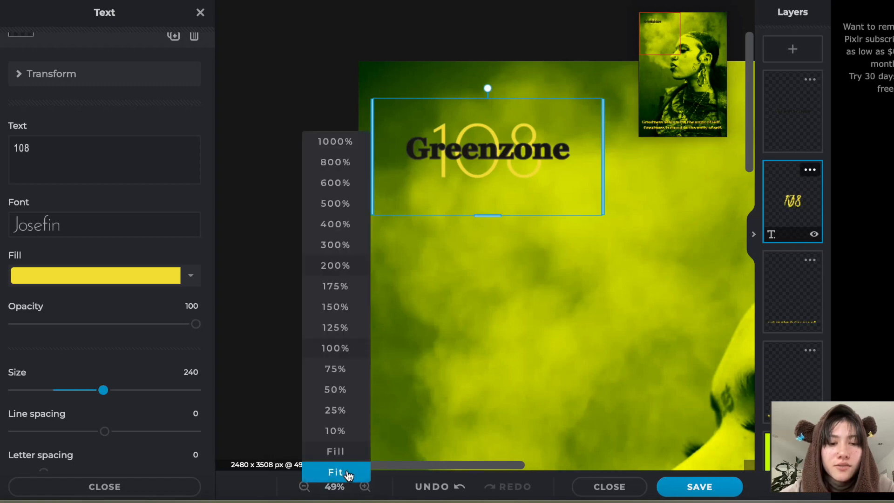
left_click(345, 471)
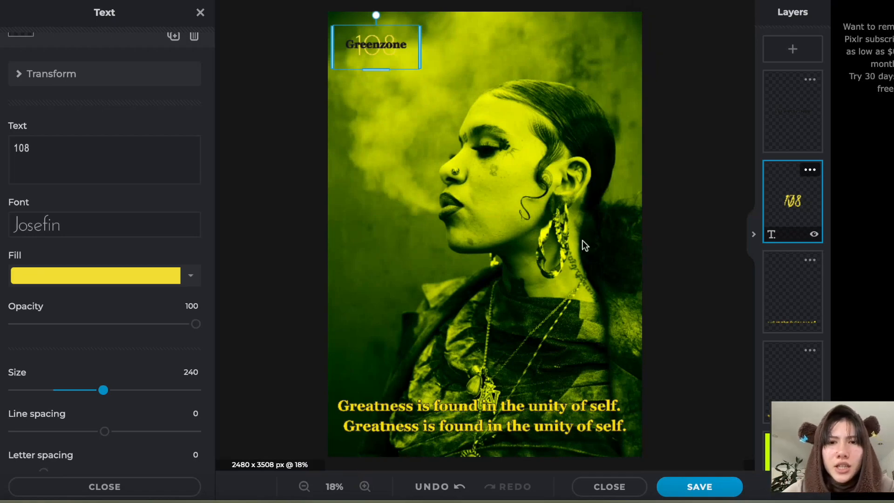
scroll(582, 247, "up", 5)
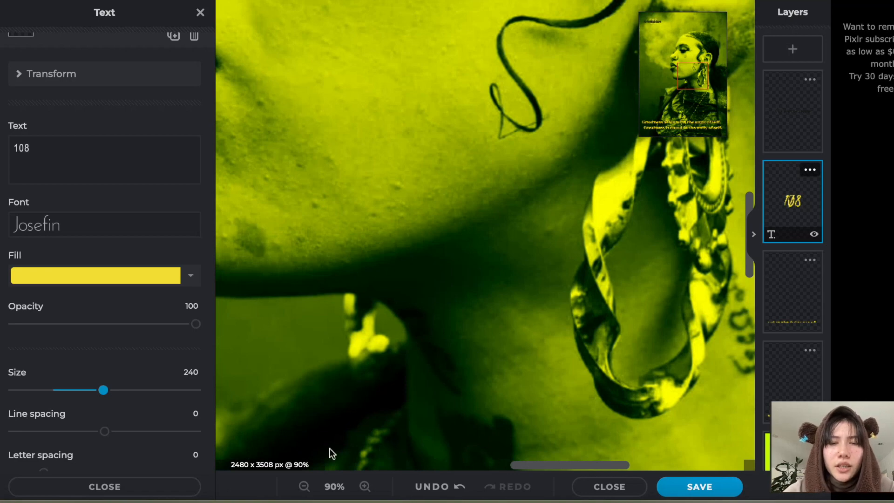
scroll(329, 450, "down", 3)
scroll(441, 348, "up", 4)
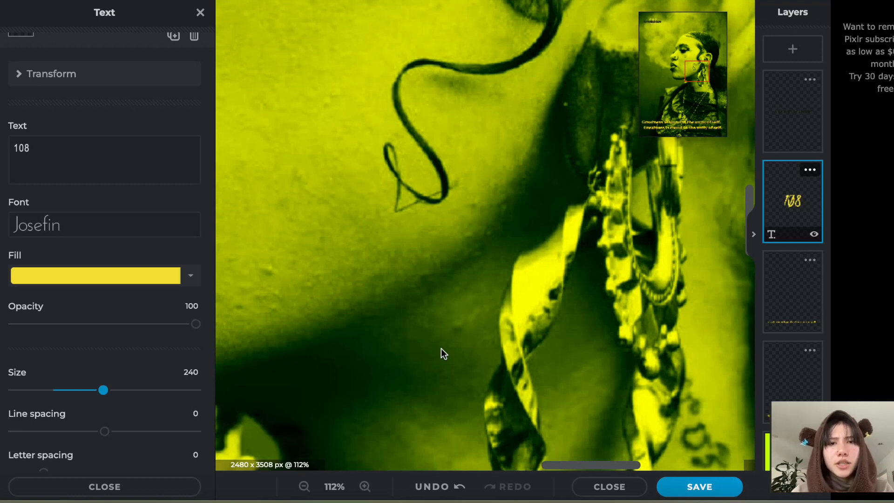
left_click(334, 486)
left_click(335, 470)
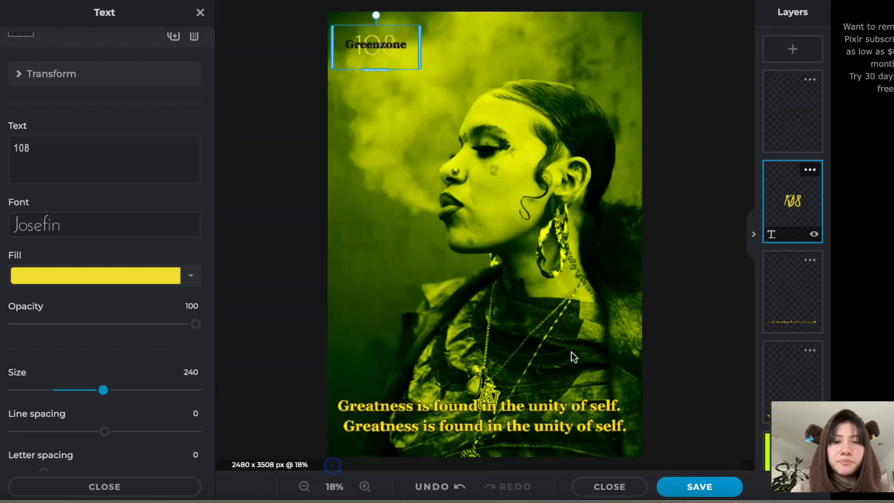
Deselect the 108 text and add another text layer reading 23
left_click(688, 290)
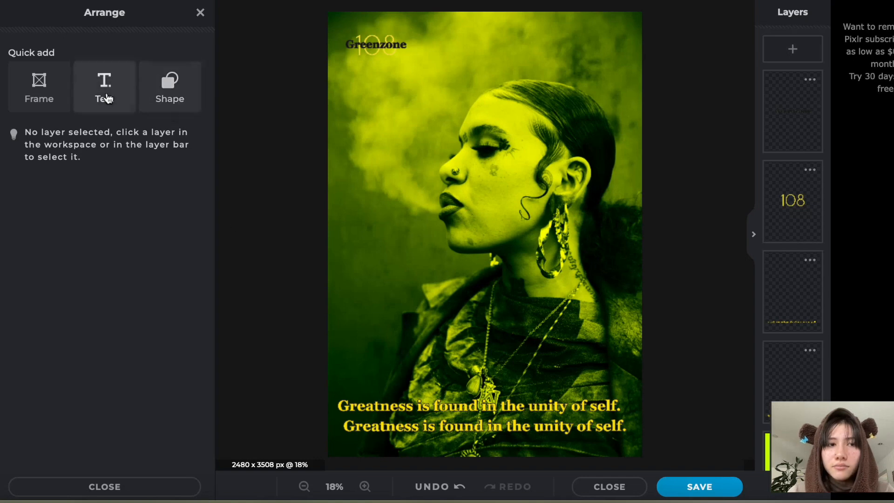
left_click(104, 88)
left_click(96, 182)
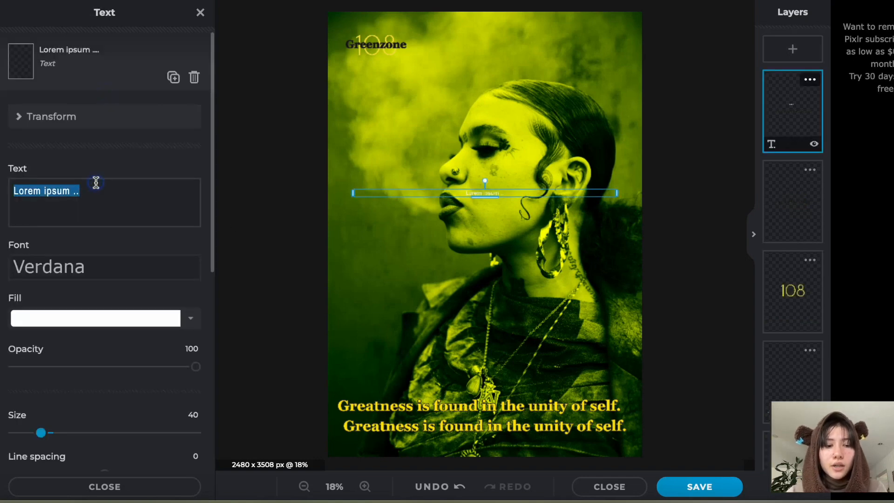
type("23")
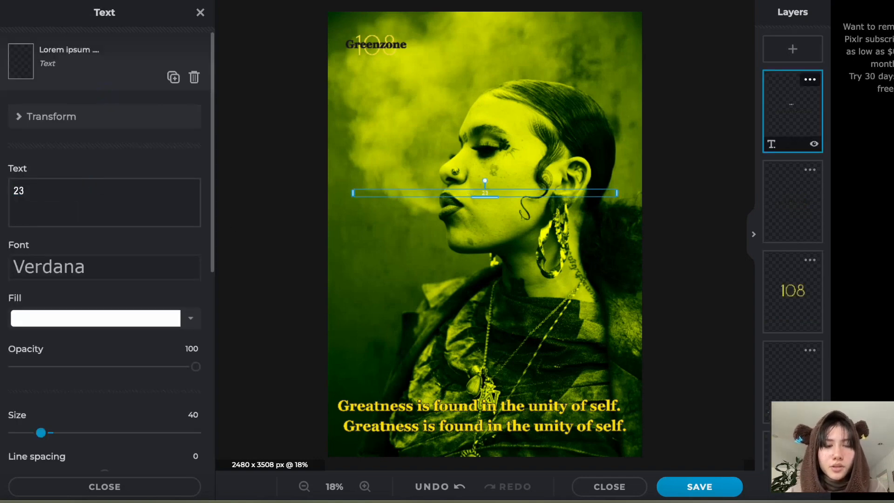
Set the 23 text's font to Georgia
left_click(120, 267)
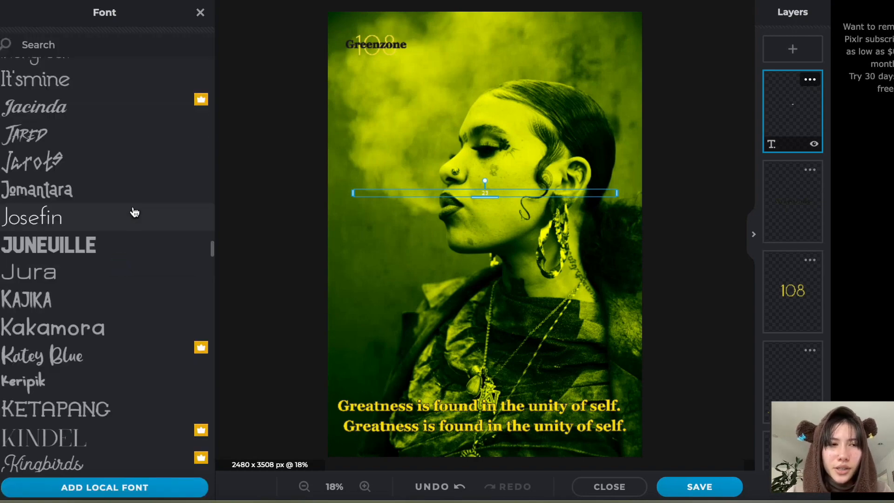
scroll(135, 212, "up", 20)
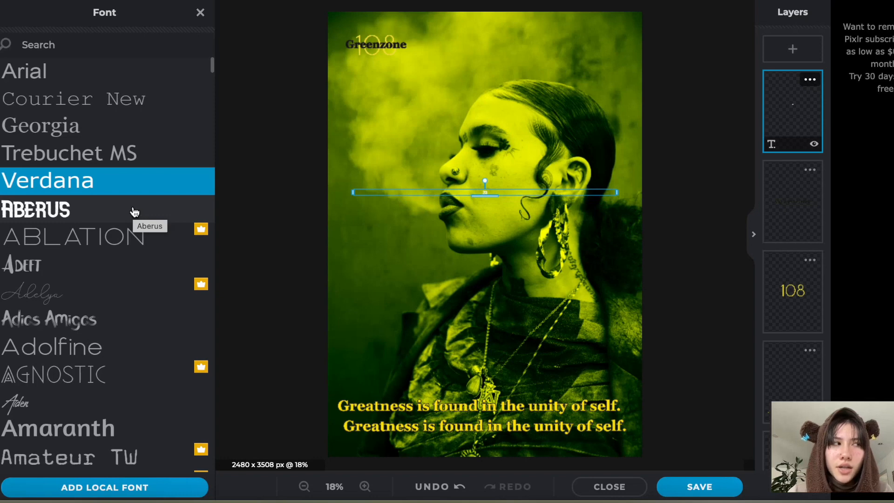
left_click(137, 126)
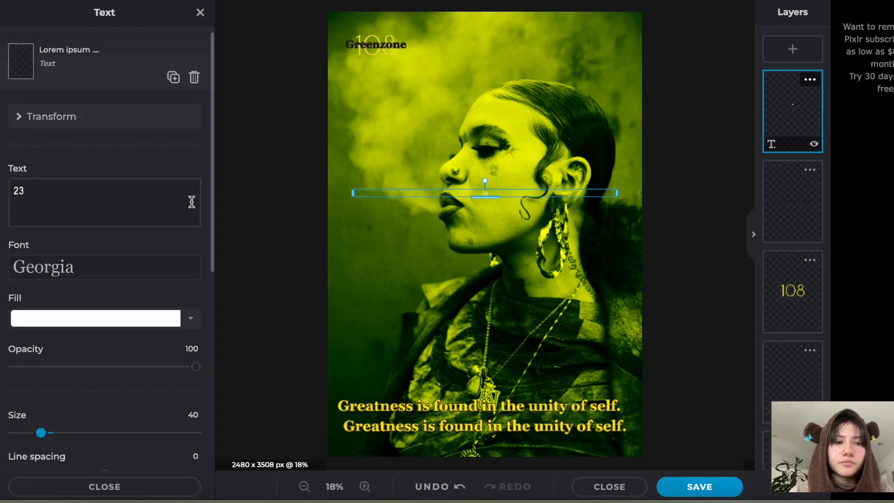
Change the 23 text's fill to the near-black saved color #191813
scroll(119, 254, "down", 1)
left_click(107, 306)
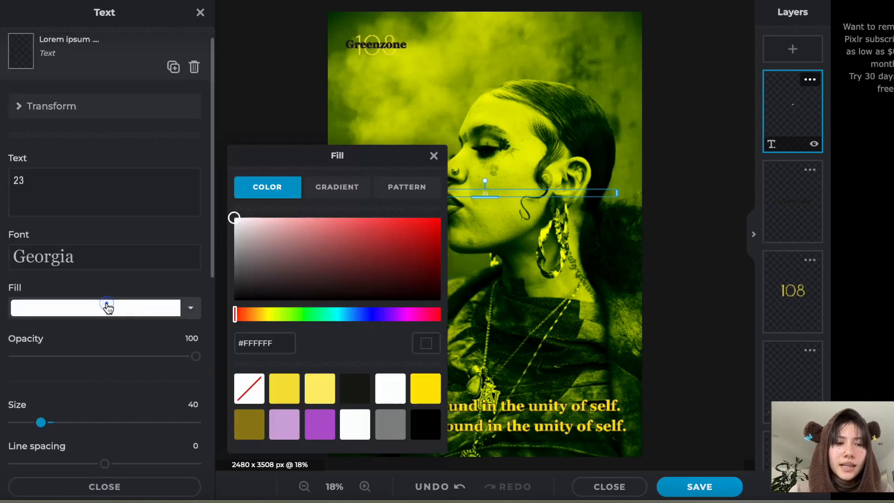
left_click(353, 390)
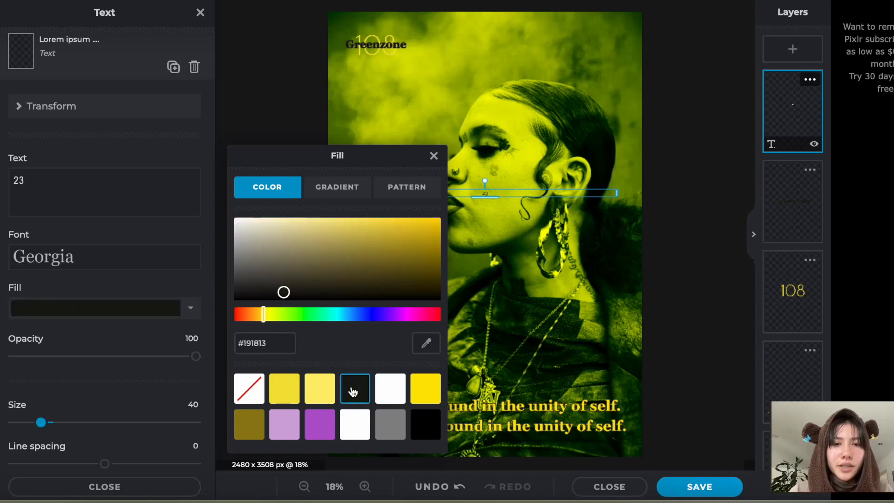
Set the 23 text's size to 94
left_click(434, 156)
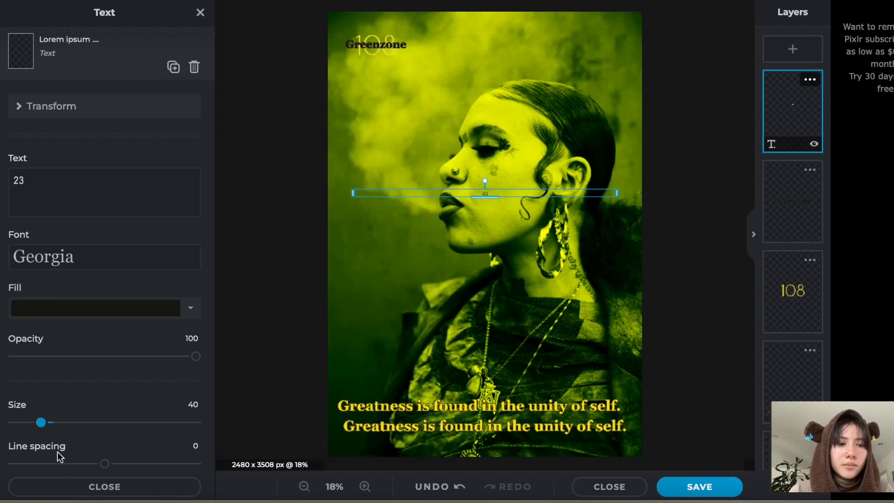
left_click_drag(41, 422, 81, 429)
scroll(130, 339, "down", 6)
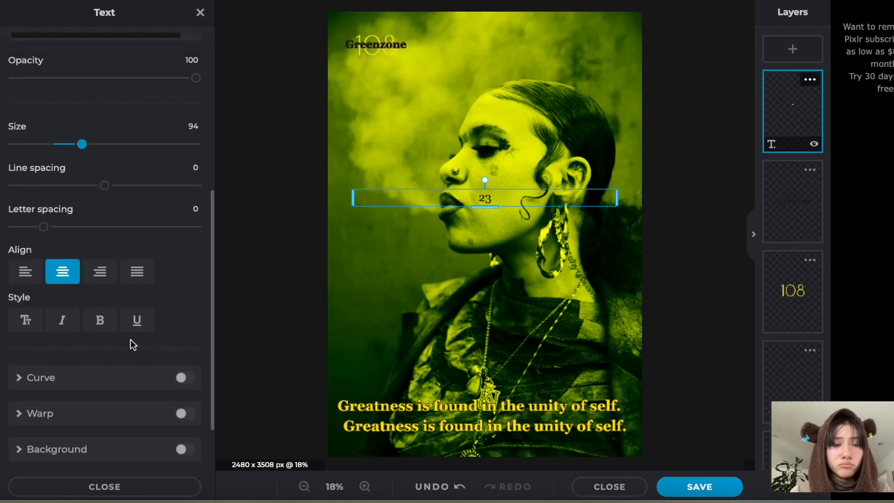
scroll(131, 340, "down", 1)
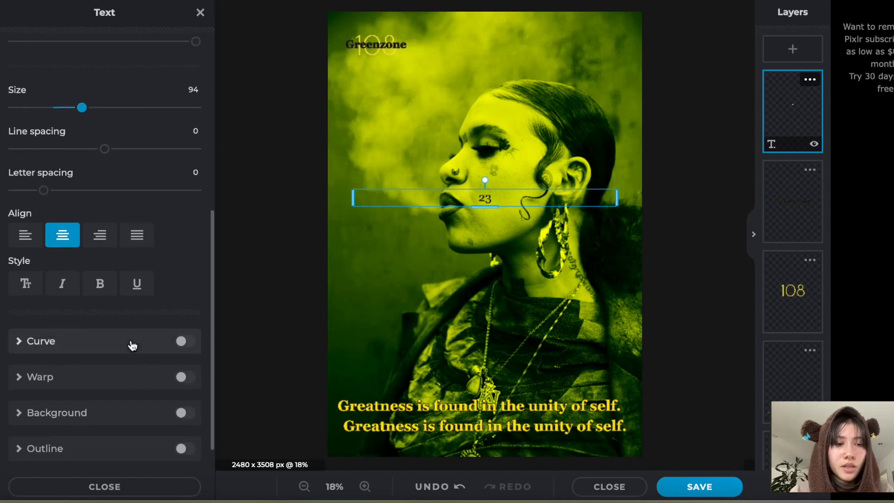
Turn on the outline effect for the 23 text
left_click(100, 289)
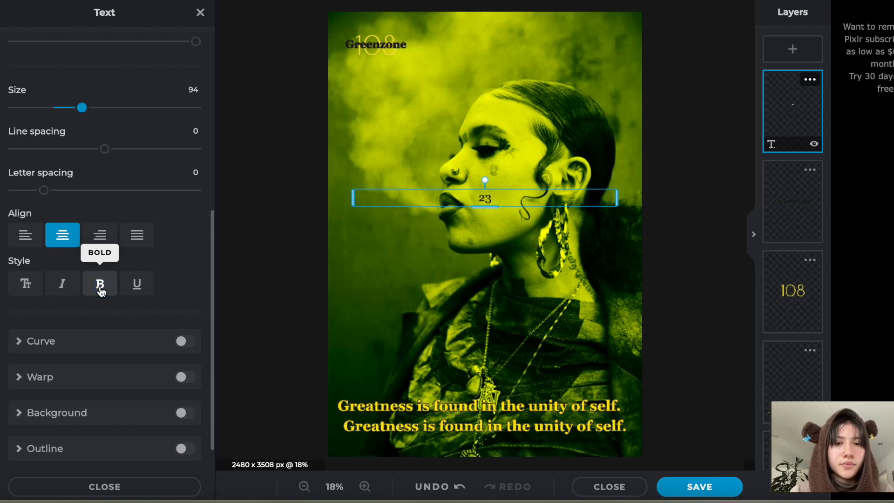
left_click(113, 290)
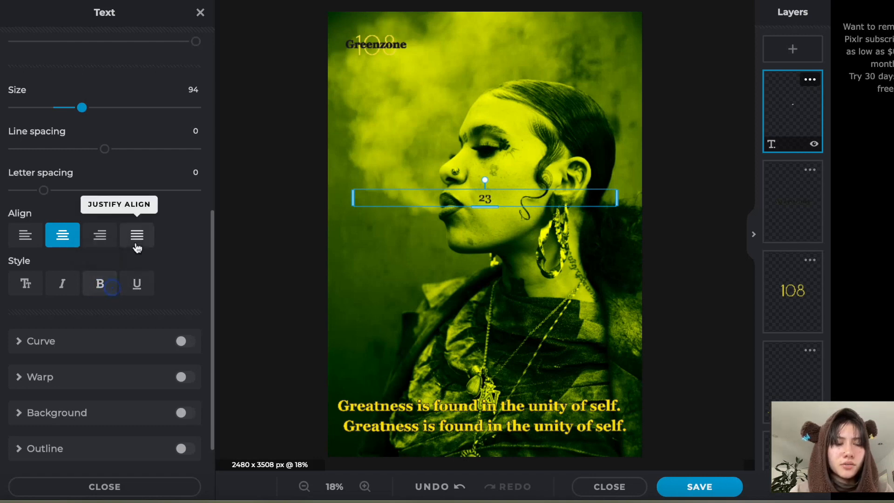
scroll(177, 363, "down", 1)
left_click(184, 410)
scroll(140, 413, "down", 4)
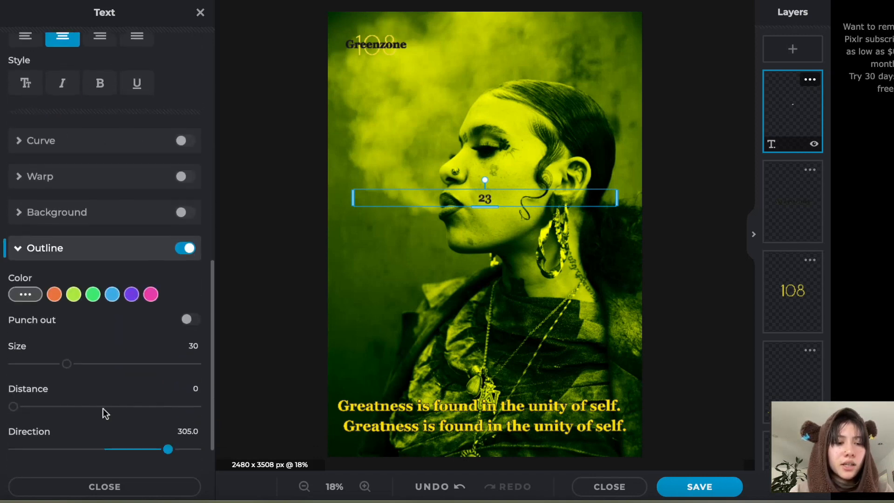
Set the 23 text's outline color to dark brown #3E3832
left_click(25, 294)
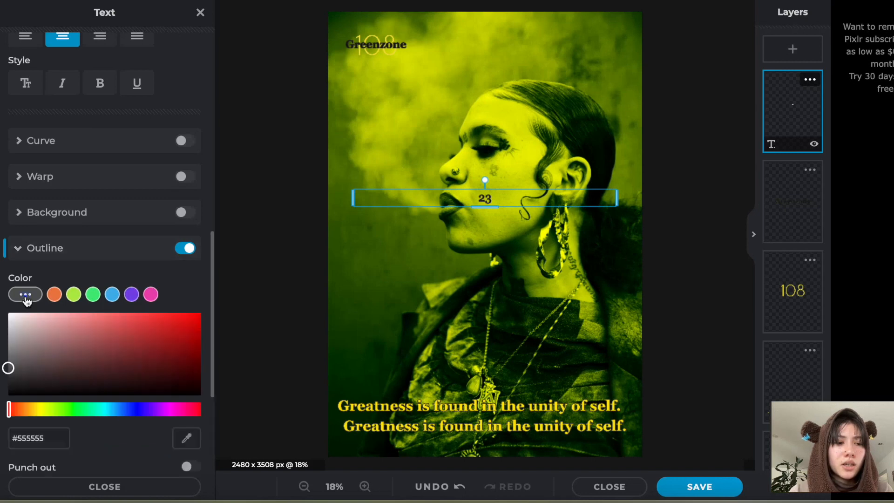
left_click(54, 295)
left_click(46, 368)
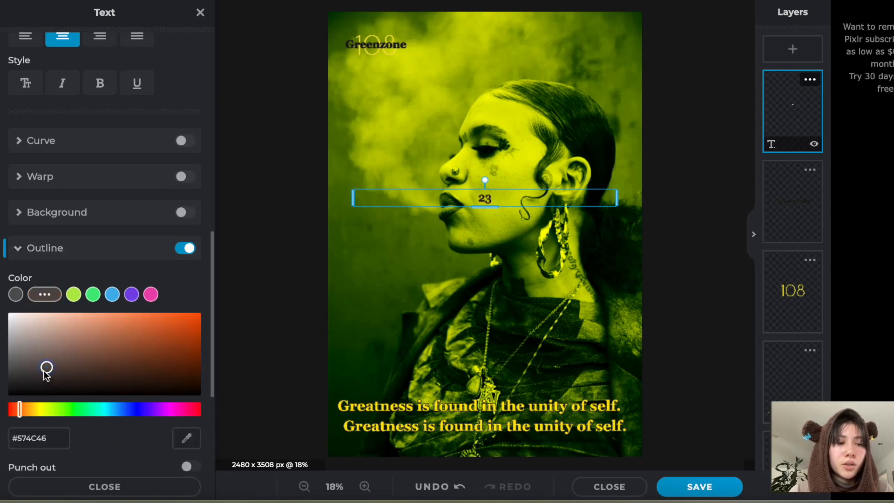
left_click(26, 409)
left_click(45, 371)
left_click_drag(45, 371, 46, 378)
left_click_drag(44, 375, 45, 376)
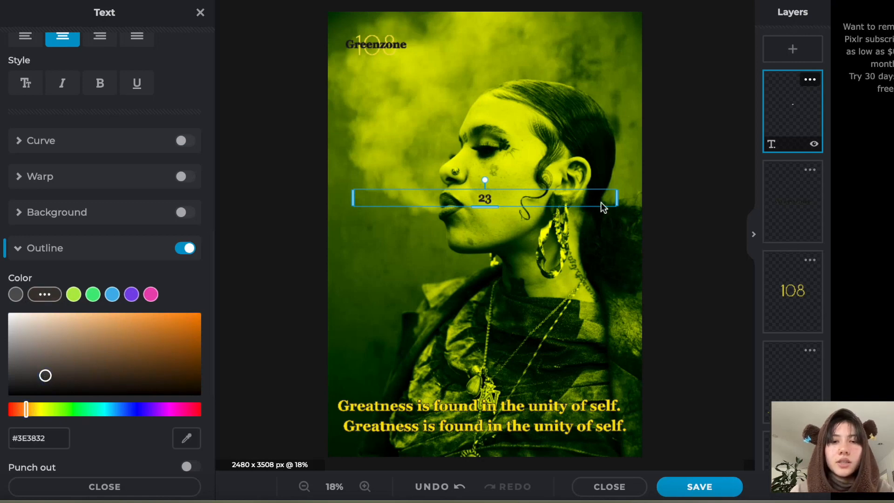
Move the 23 text to the poster's upper-right corner, level with the Greenzone title, and deselect it
left_click_drag(615, 201, 608, 46)
left_click(685, 80)
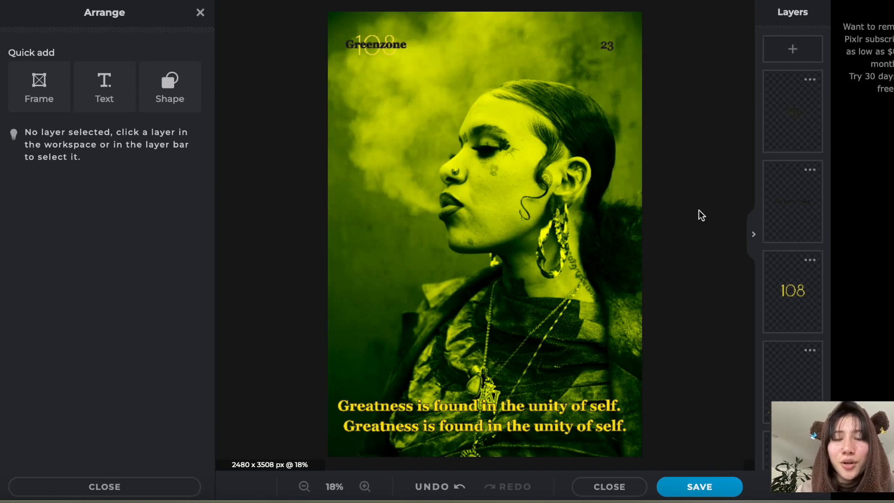
Delete the empty image layer directly below the black-and-white portrait layer
left_click_drag(849, 451, 615, 321)
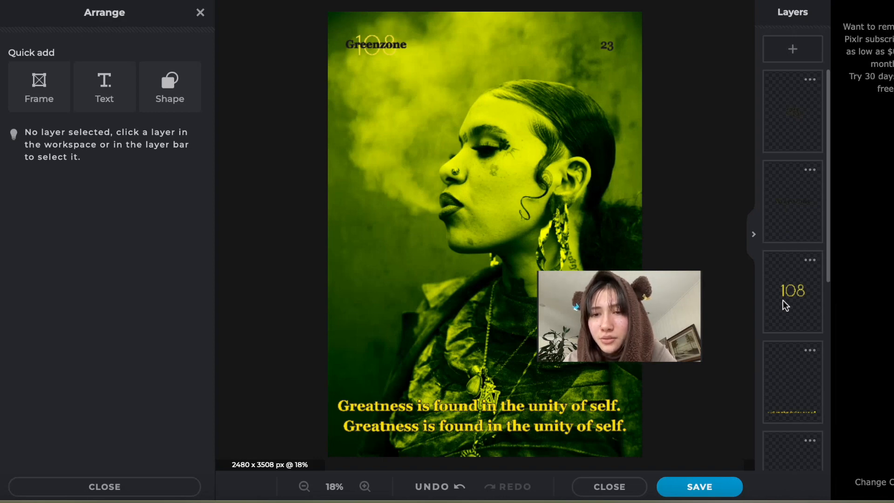
scroll(784, 306, "down", 5)
scroll(785, 306, "down", 2)
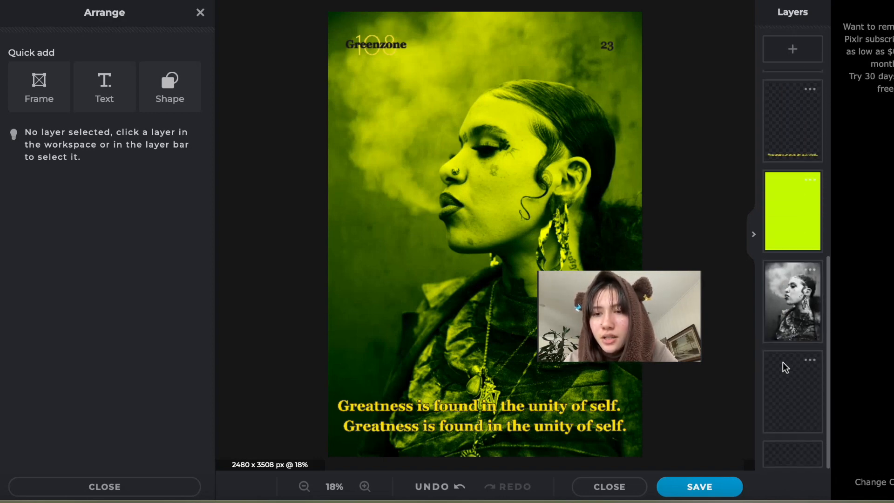
left_click(805, 389)
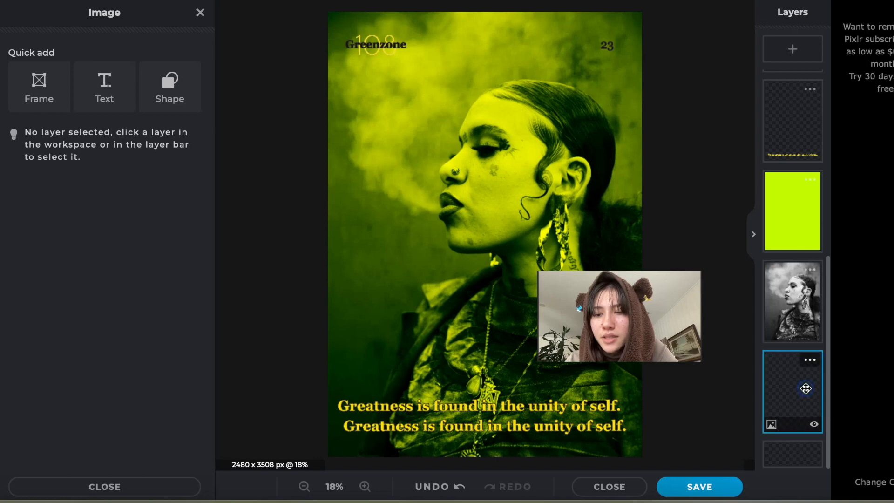
key("Delete")
Review the layer stack, from the text layers through the lime color layer down to the portrait
scroll(808, 383, "up", 6)
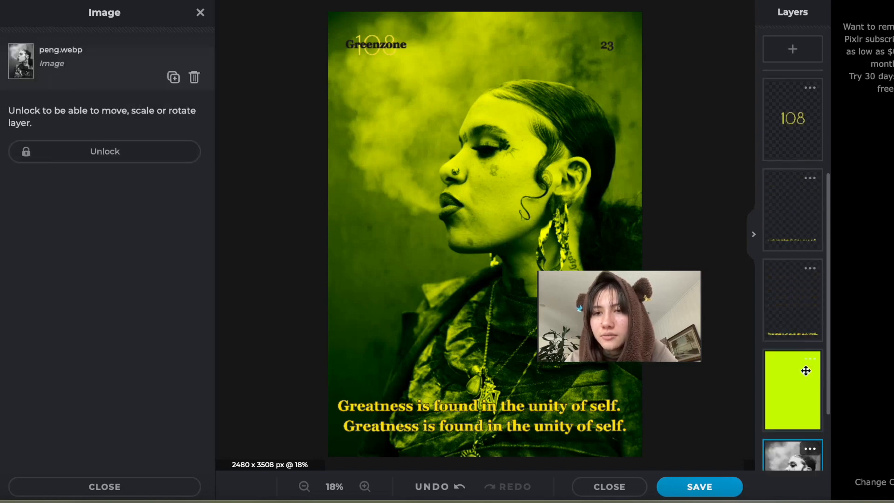
scroll(807, 374, "down", 5)
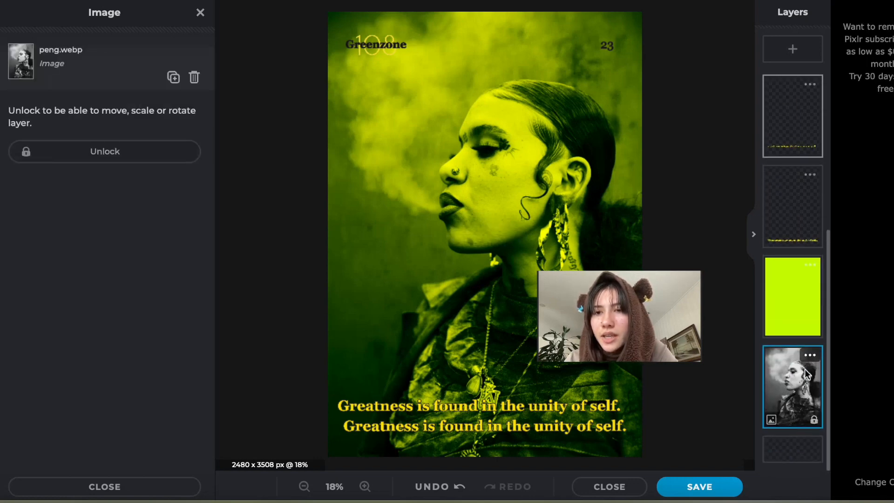
scroll(807, 374, "up", 5)
scroll(807, 373, "down", 3)
scroll(804, 369, "down", 4)
scroll(805, 369, "up", 5)
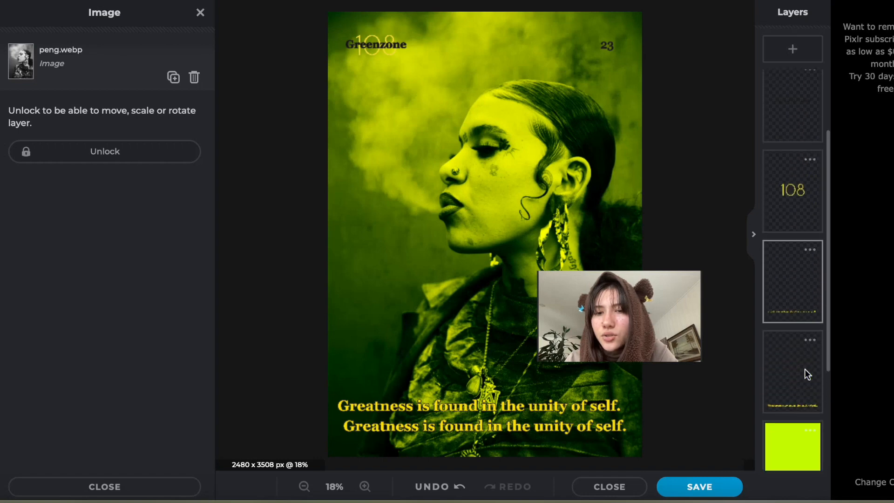
scroll(789, 361, "down", 1)
scroll(788, 361, "down", 3)
scroll(789, 362, "up", 5)
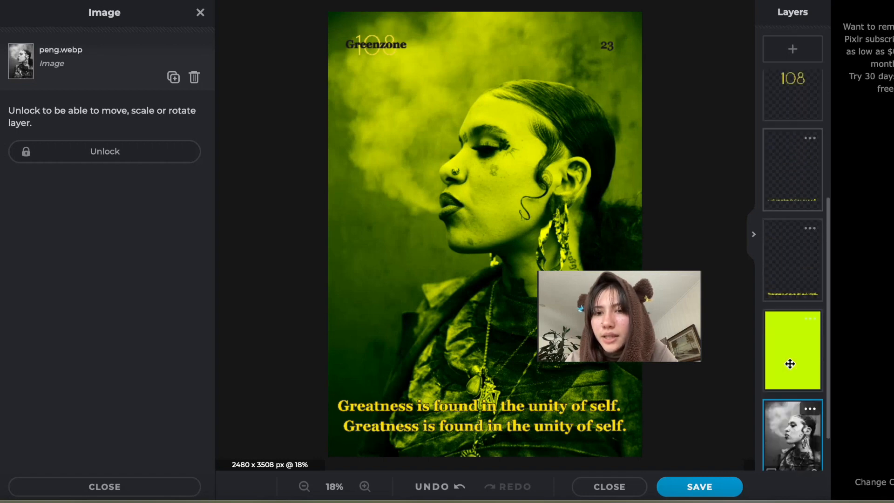
scroll(789, 362, "down", 3)
scroll(789, 361, "up", 3)
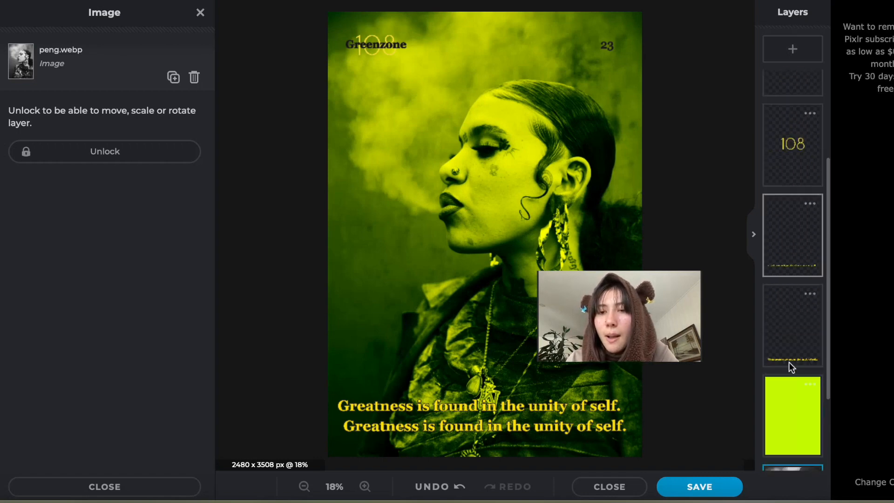
left_click_drag(607, 303, 758, 115)
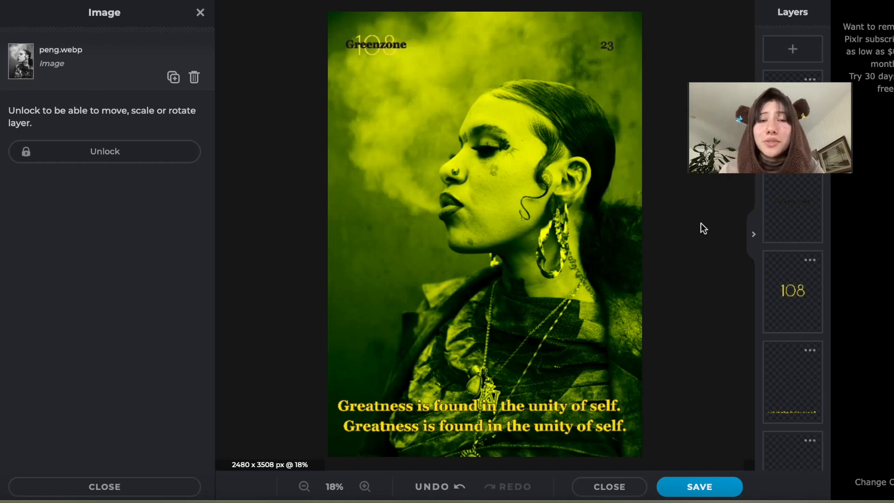
left_click_drag(777, 151, 787, 277)
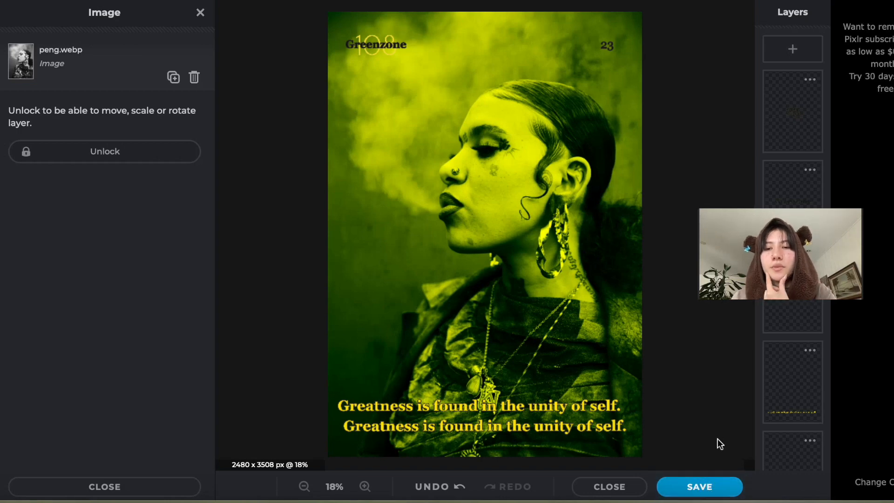
Save the poster as a PXZ document named peng and dismiss the premium offer
left_click(691, 486)
left_click(513, 104)
double_click(512, 104)
type("peng")
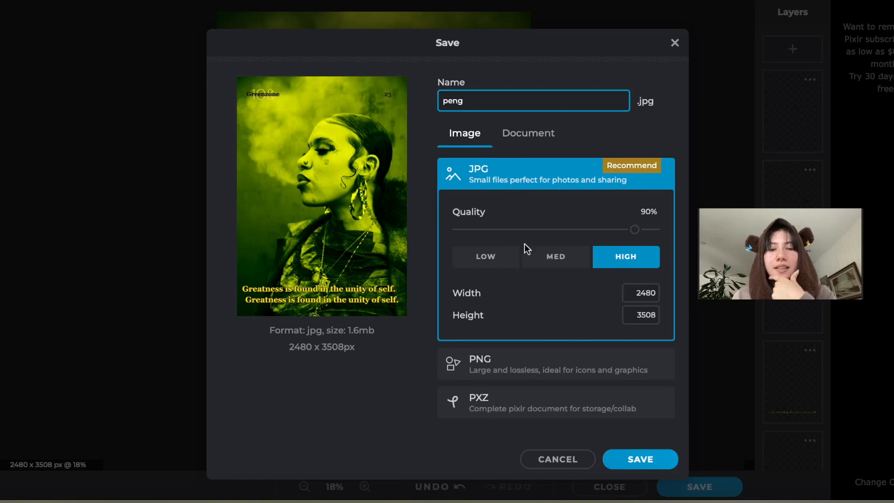
left_click(541, 396)
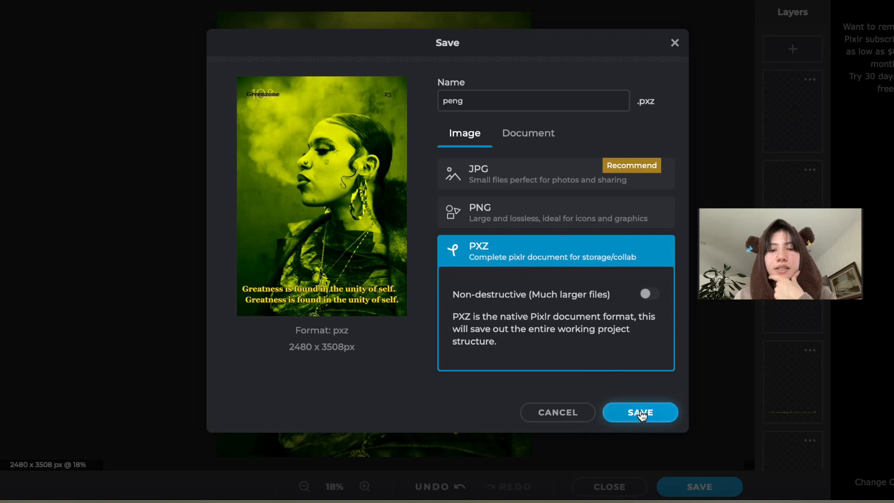
left_click(641, 414)
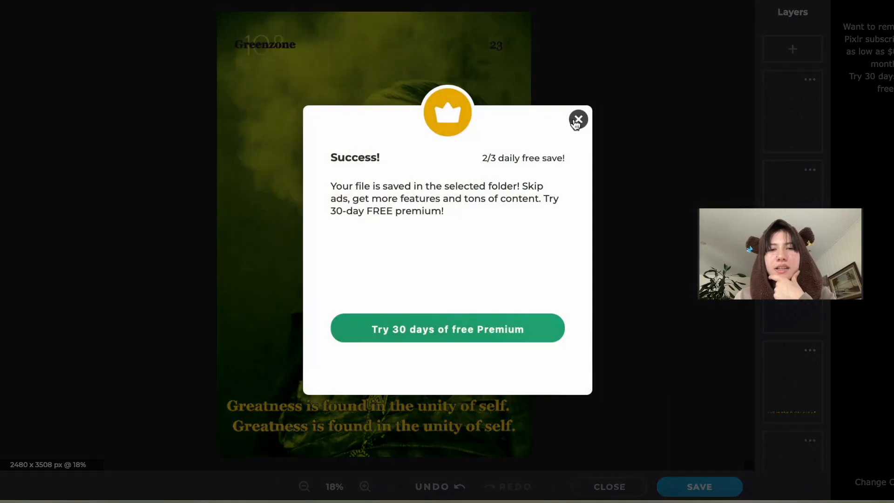
left_click(577, 120)
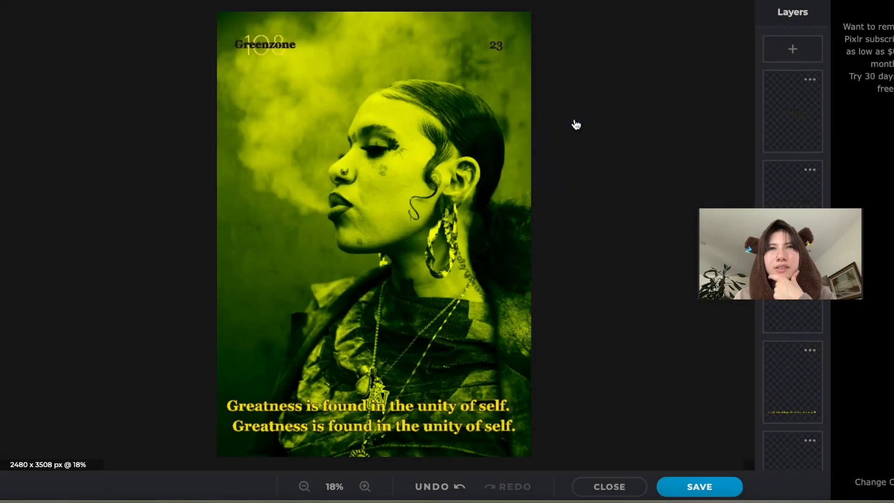